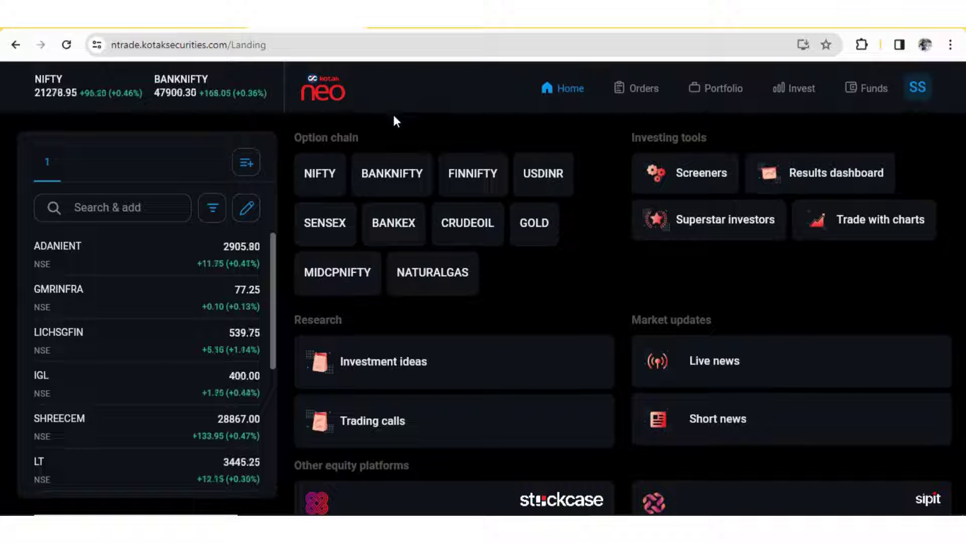
From the SS profile's Account details, click Register under Trade API in the Products section.
left_click(919, 88)
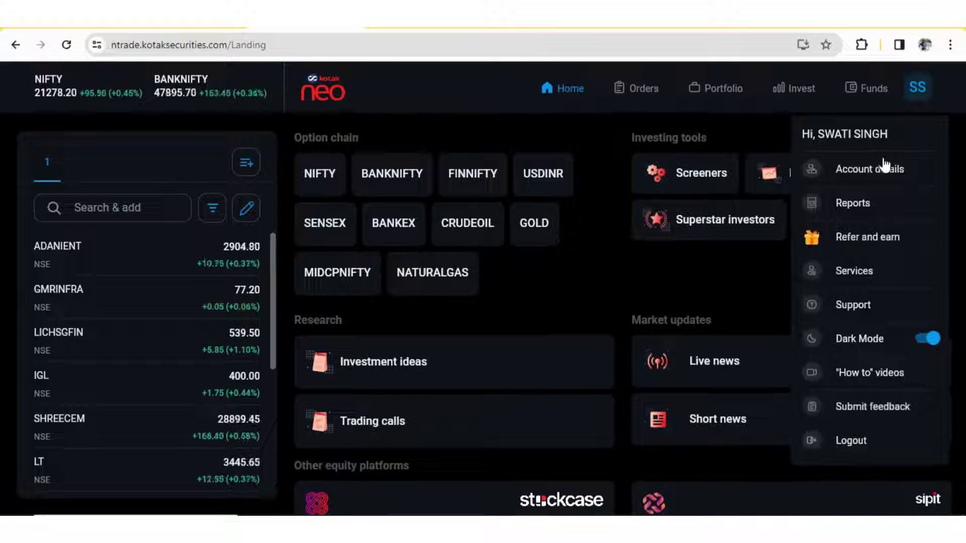
left_click(885, 166)
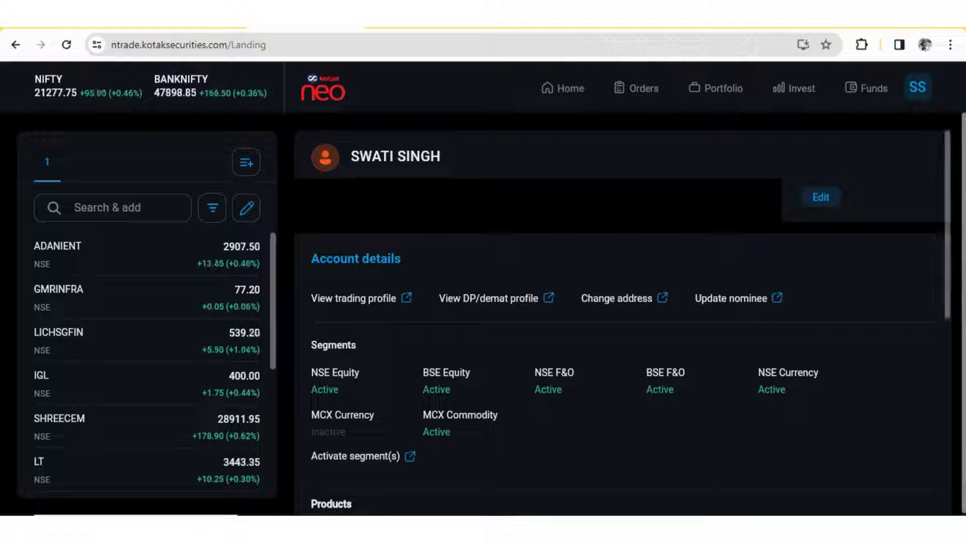
scroll(622, 322, "down", 5)
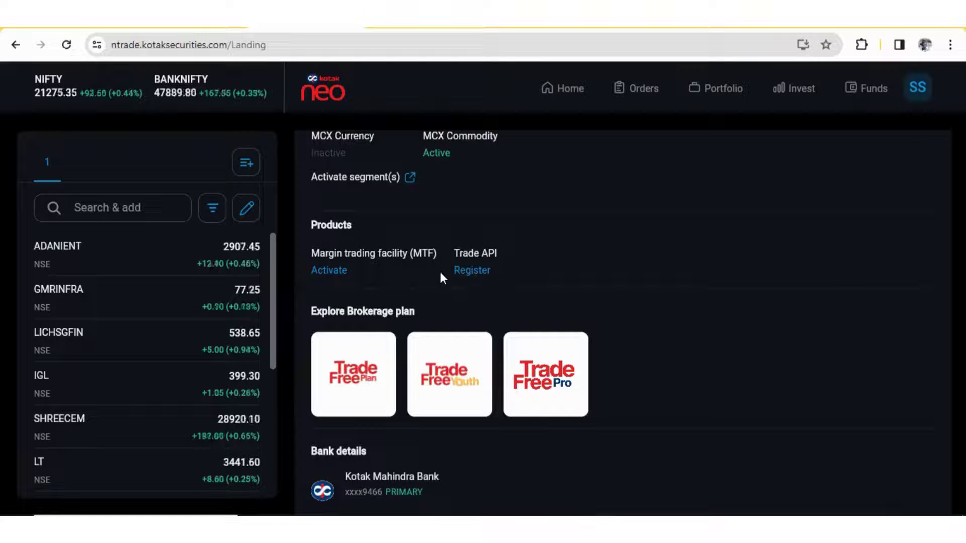
left_click(467, 273)
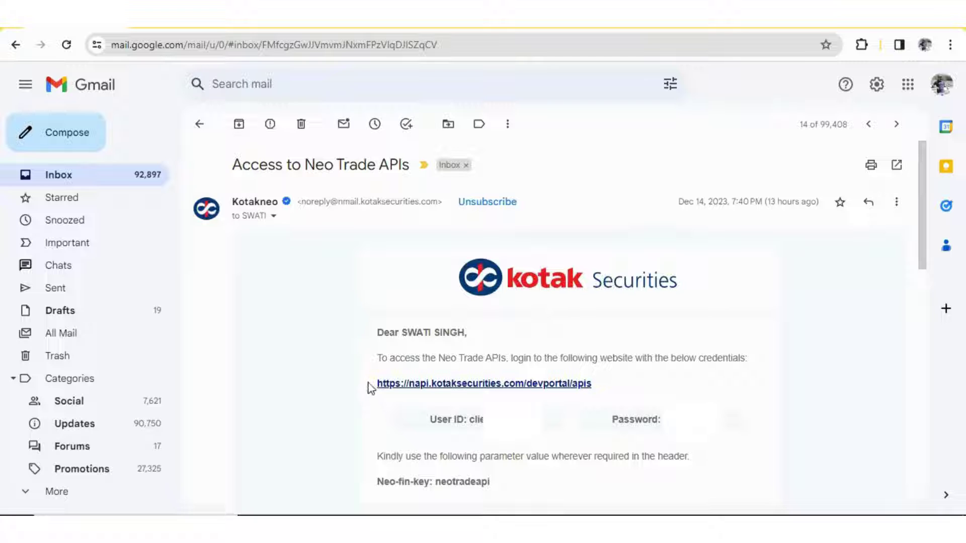
Follow the napi.kotaksecurities.com/devportal/apis link in the 'Access to Neo Trade APIs' email.
left_click(460, 385)
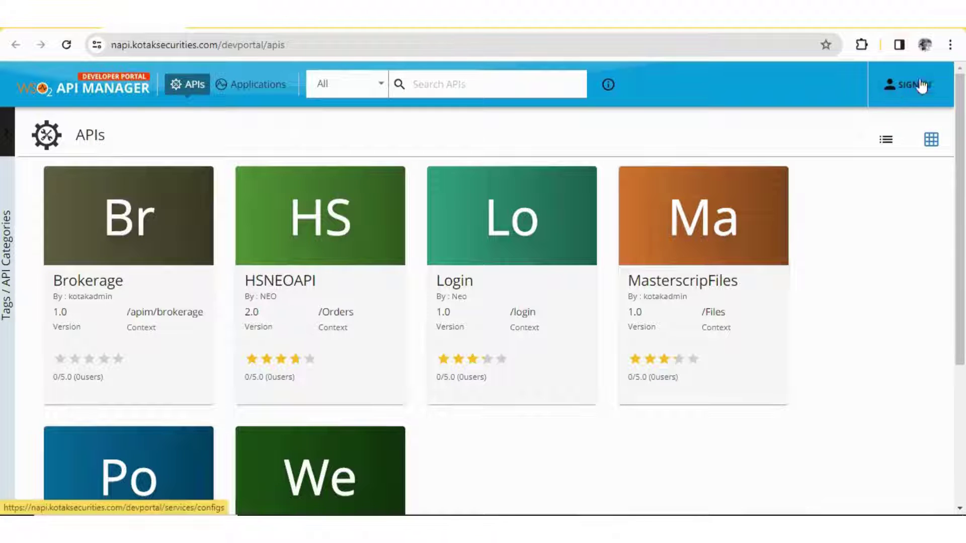
Sign in to the WSO2 developer portal with Remember me ticked, then go to Applications.
left_click(910, 94)
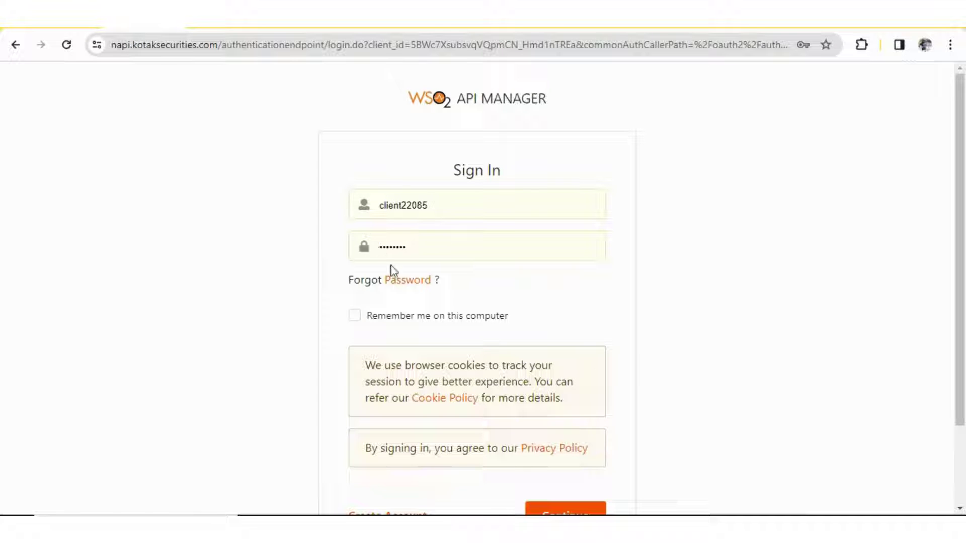
left_click(354, 315)
scroll(354, 316, "down", 1)
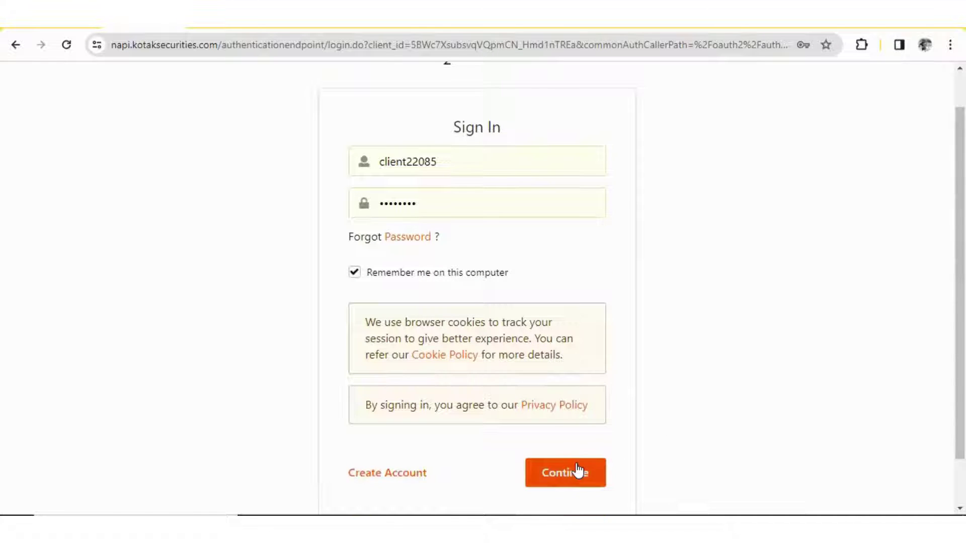
left_click(576, 463)
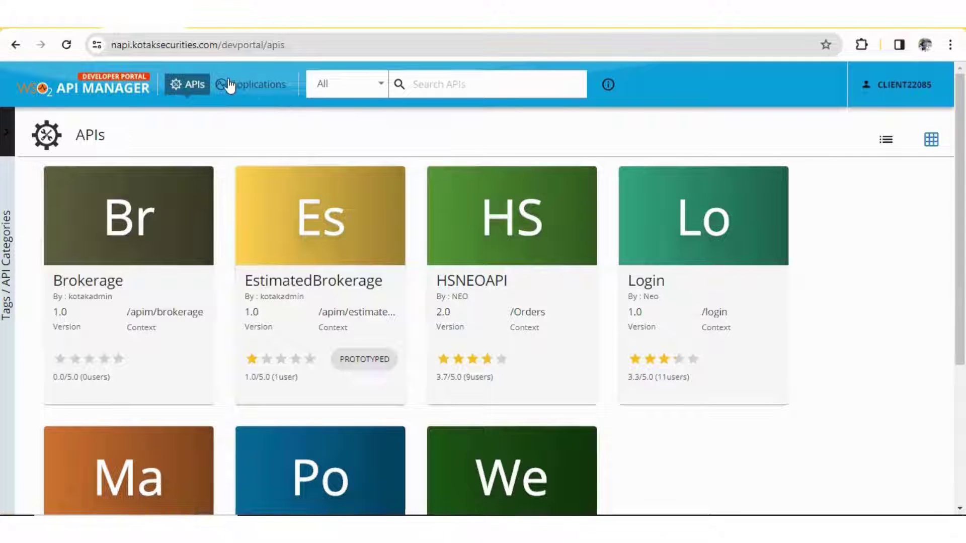
left_click(256, 90)
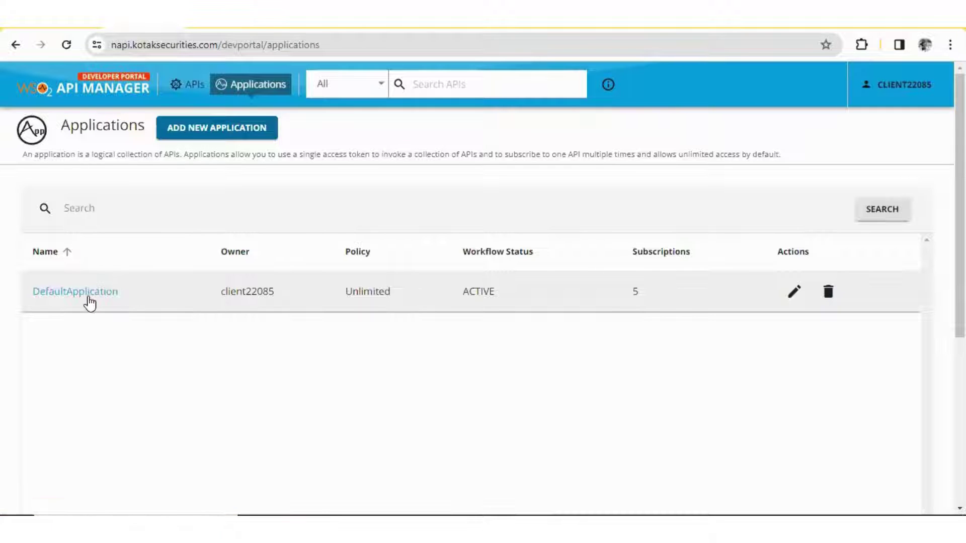
Generate a 3600-second Production OAuth2 access token for DefaultApplication and copy it.
left_click(89, 300)
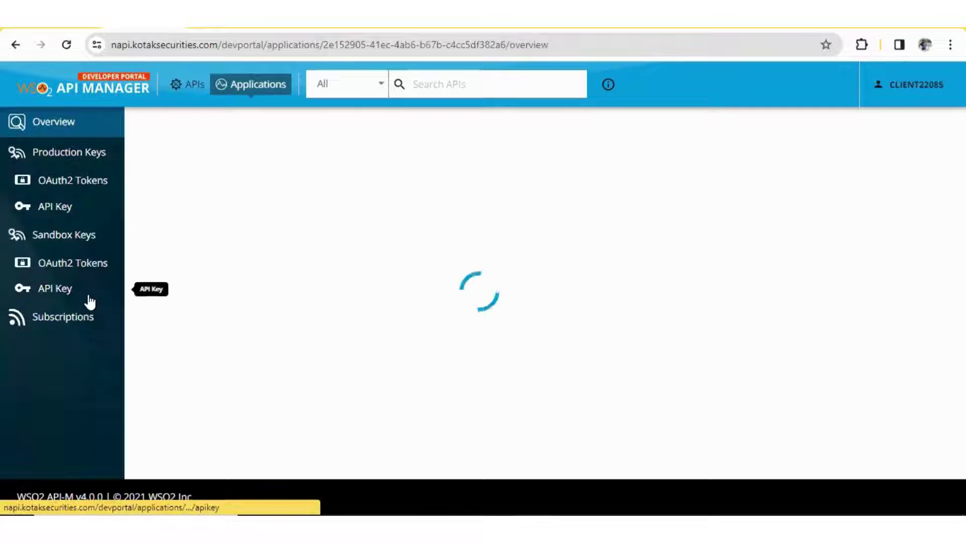
left_click(64, 157)
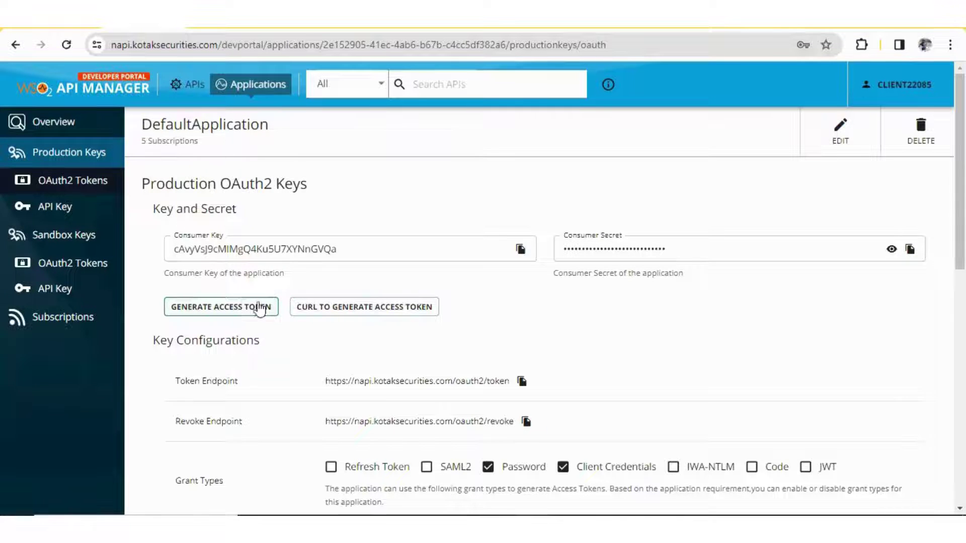
left_click(229, 312)
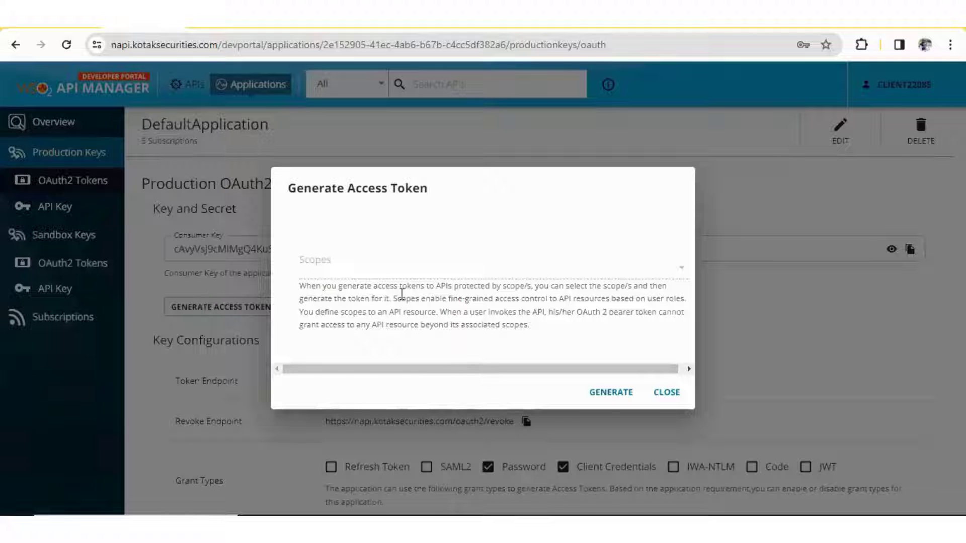
left_click(614, 397)
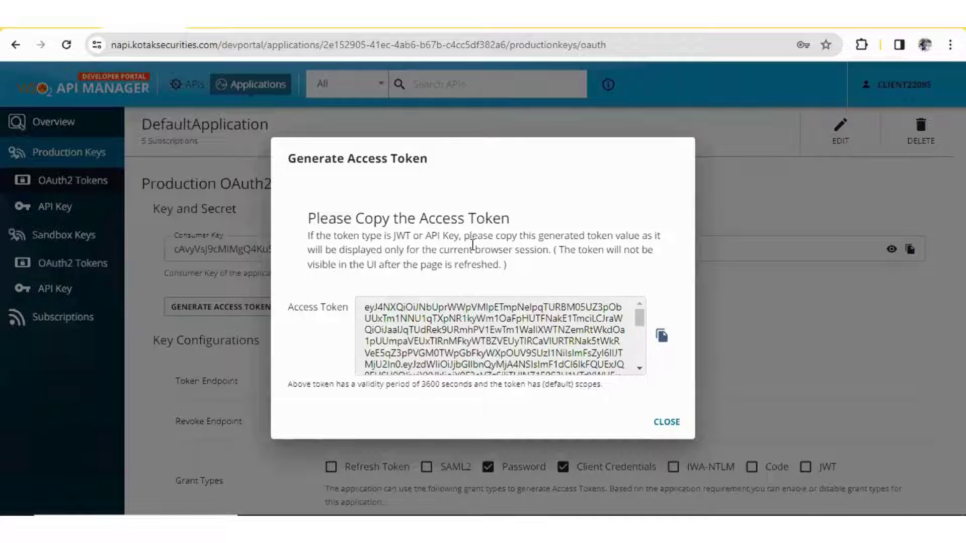
left_click(661, 339)
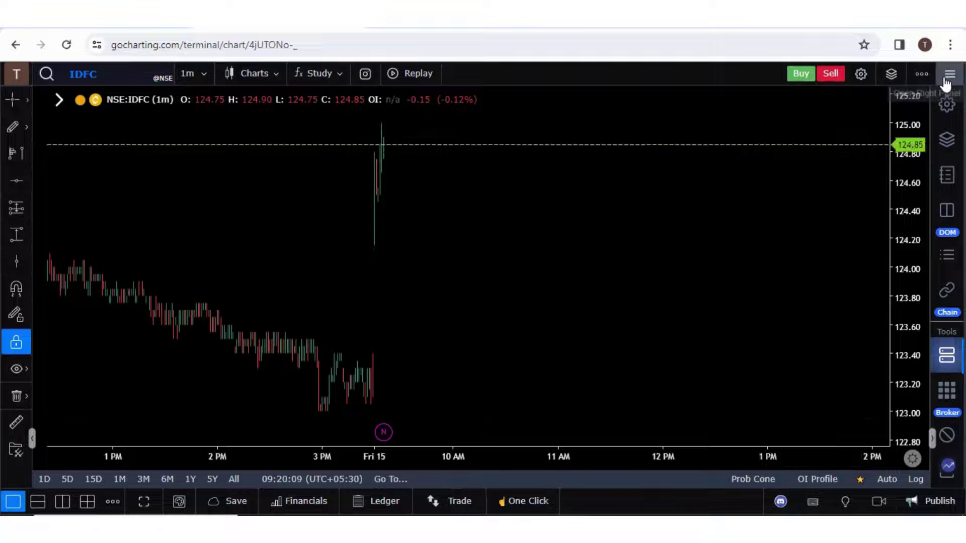
Connect KOTAKNEO with the pasted access token, accepting the terms and confirming with the OTP.
left_click(949, 74)
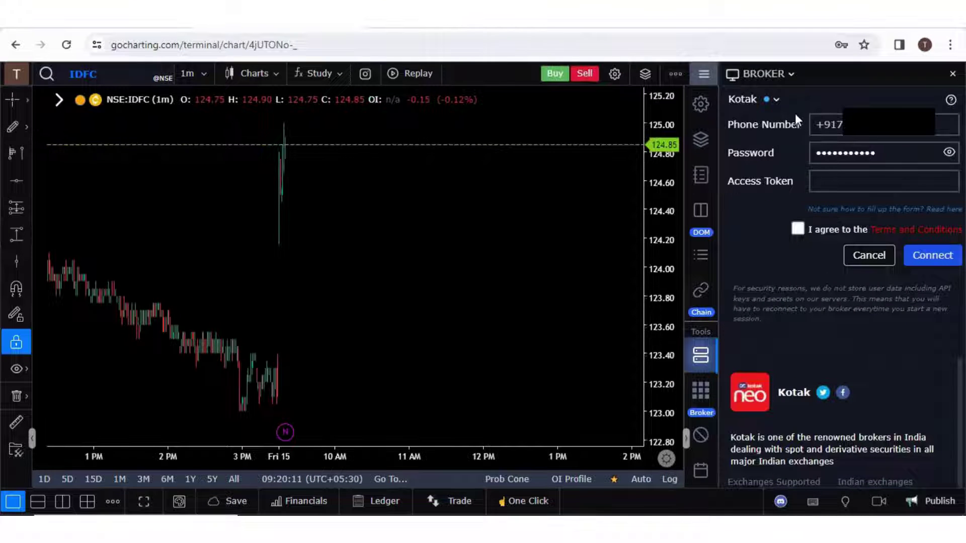
left_click(772, 101)
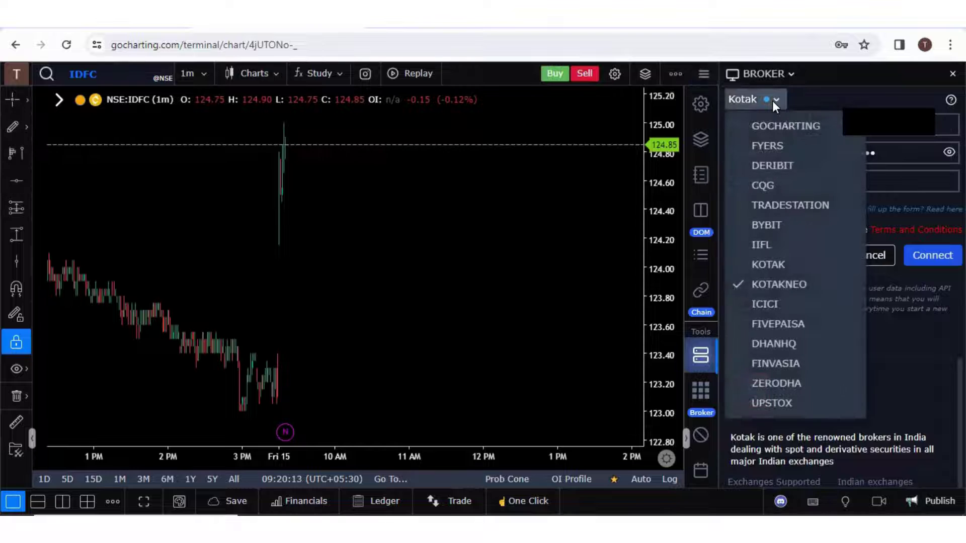
left_click(763, 285)
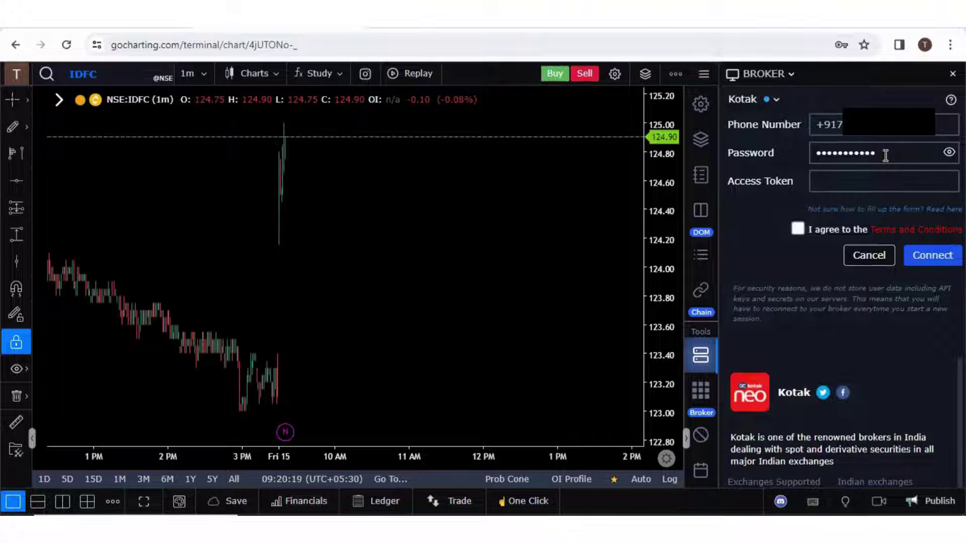
left_click(751, 181)
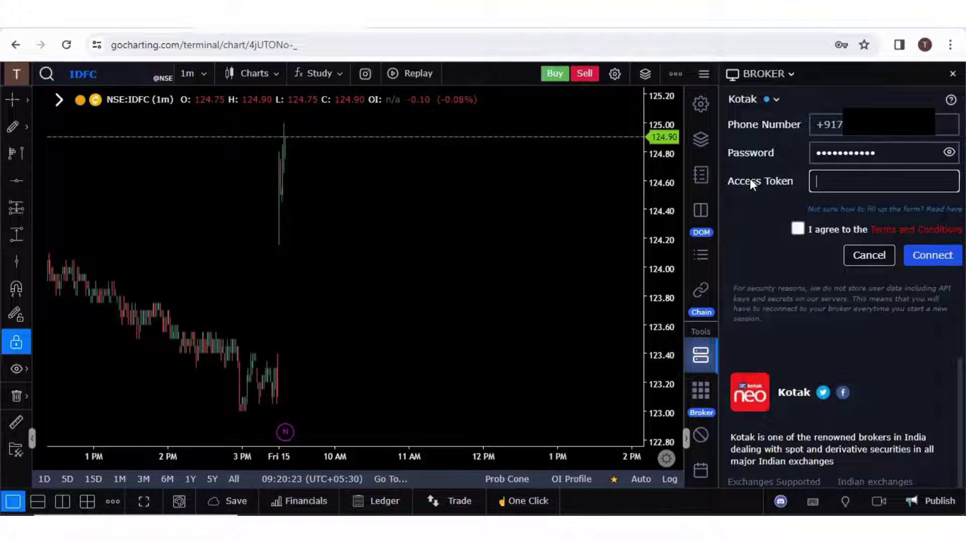
key("ctrl+v")
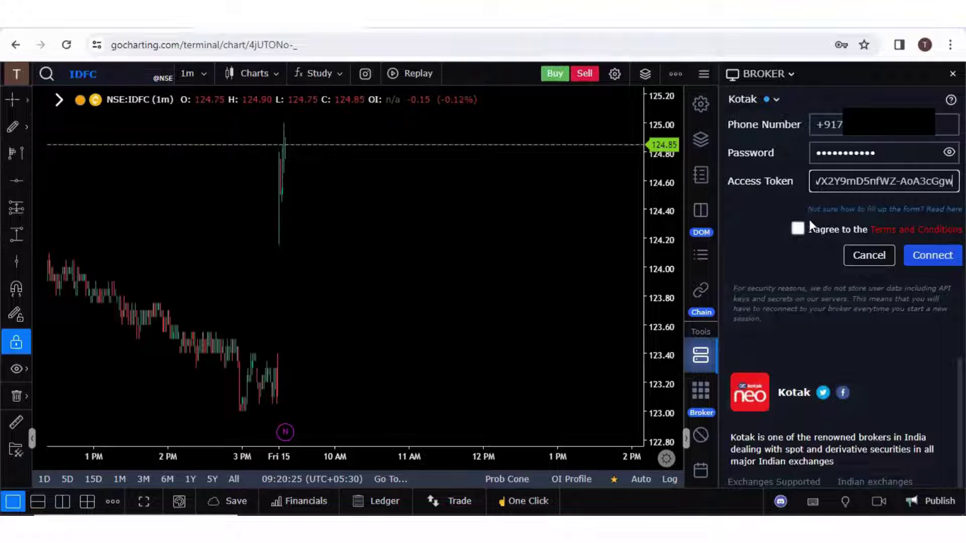
left_click(798, 230)
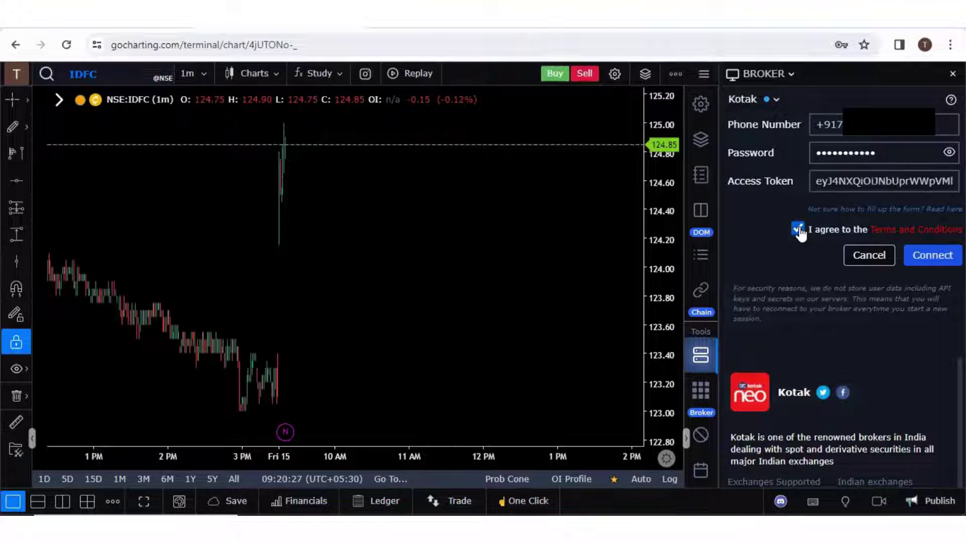
left_click(924, 259)
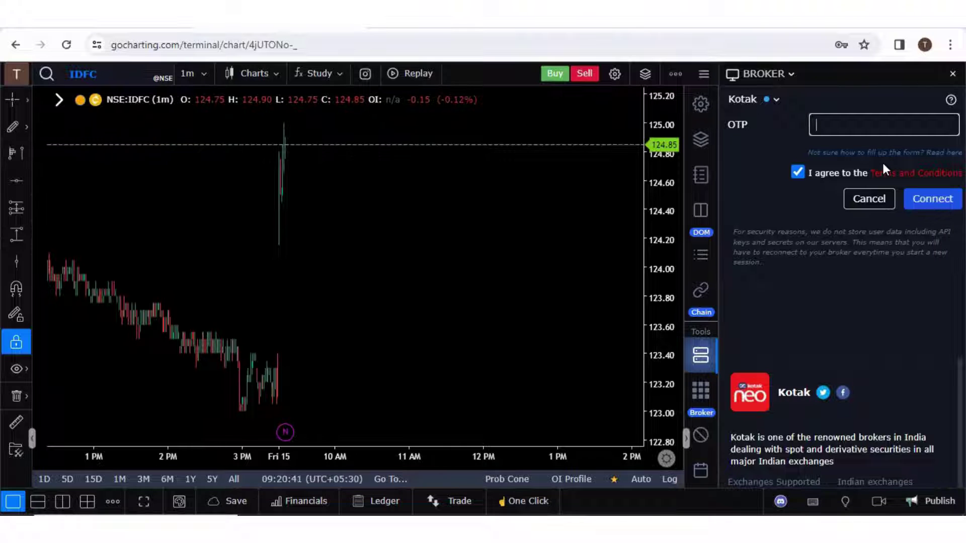
left_click(941, 200)
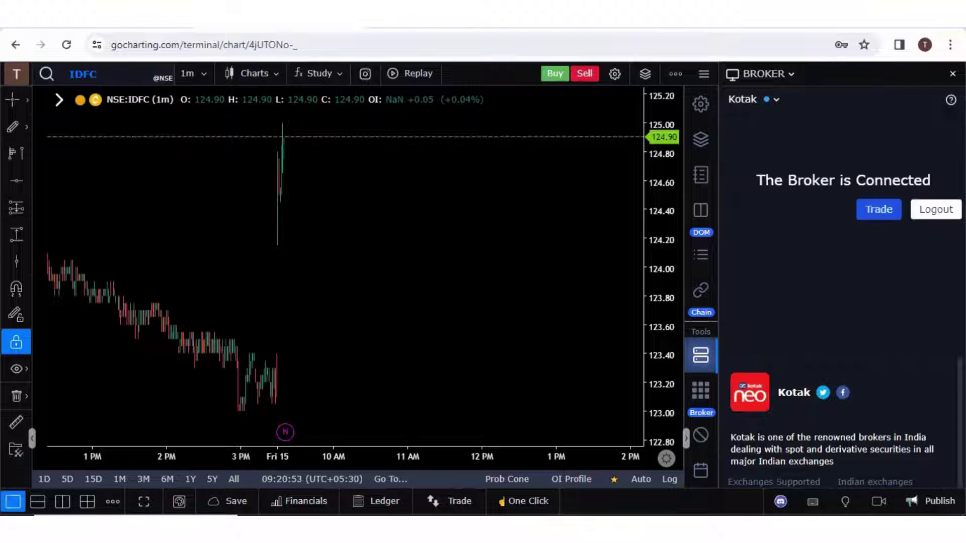
Close the broker panel and open Transactions, viewing the Orders, Positions and Balance tabs.
left_click(952, 73)
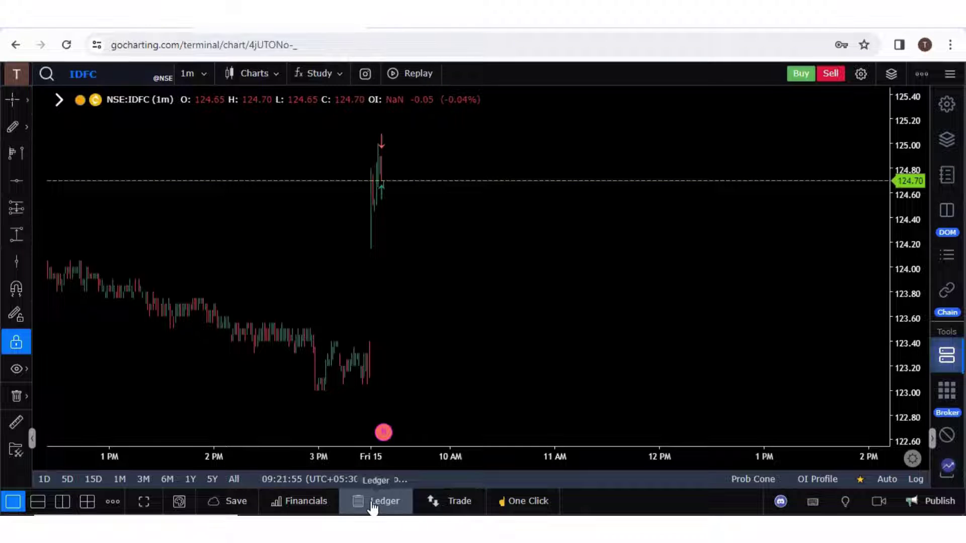
left_click(372, 503)
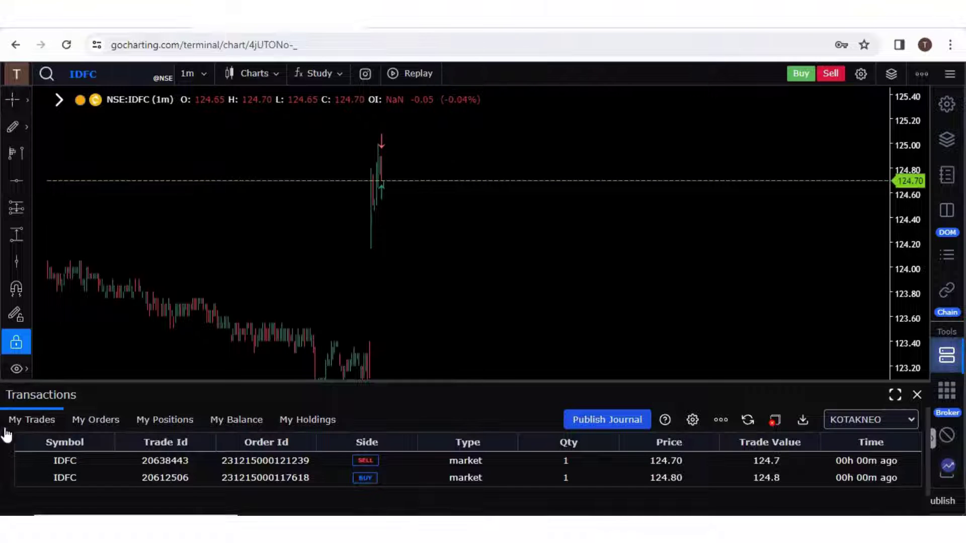
left_click(101, 424)
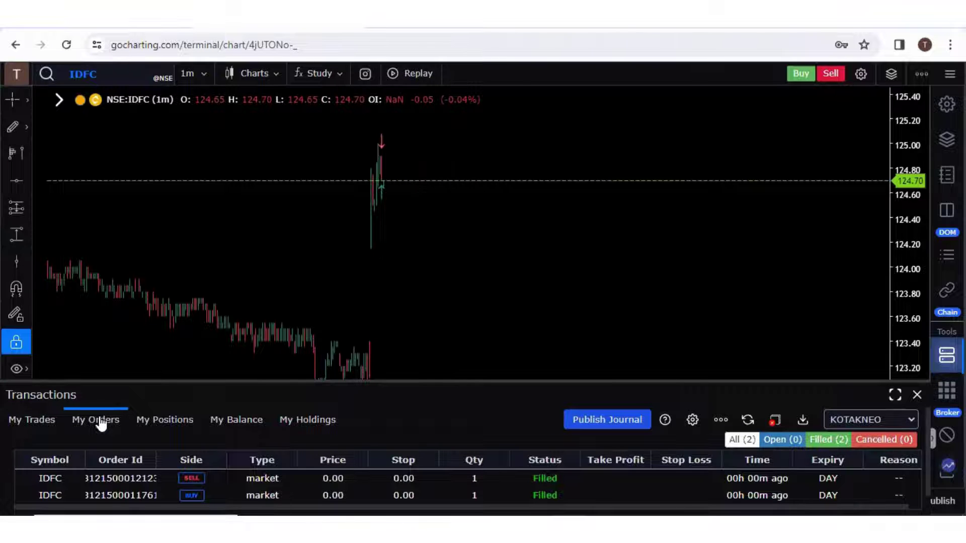
left_click(176, 425)
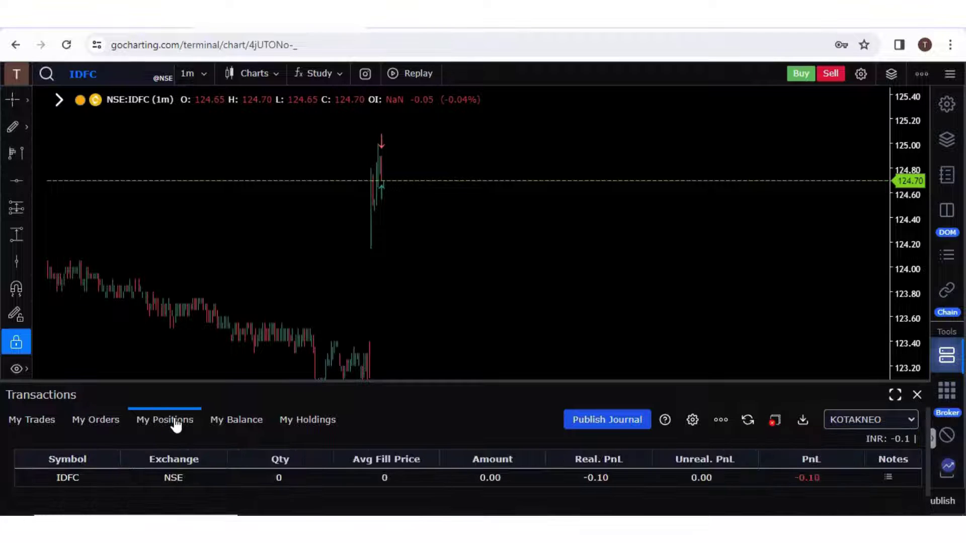
left_click(234, 422)
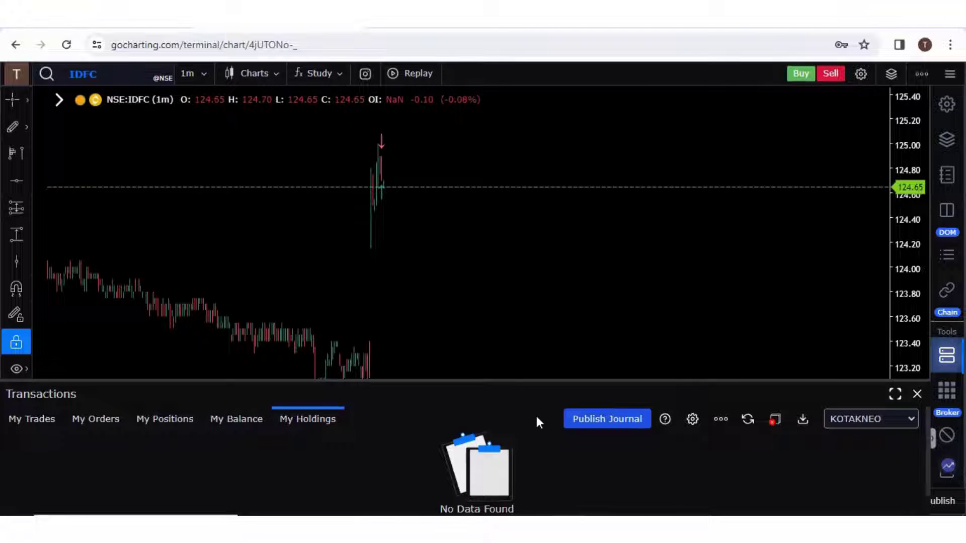
Check the trading settings and Field List, cycle through Trades and Positions, ending on My Orders.
left_click(693, 420)
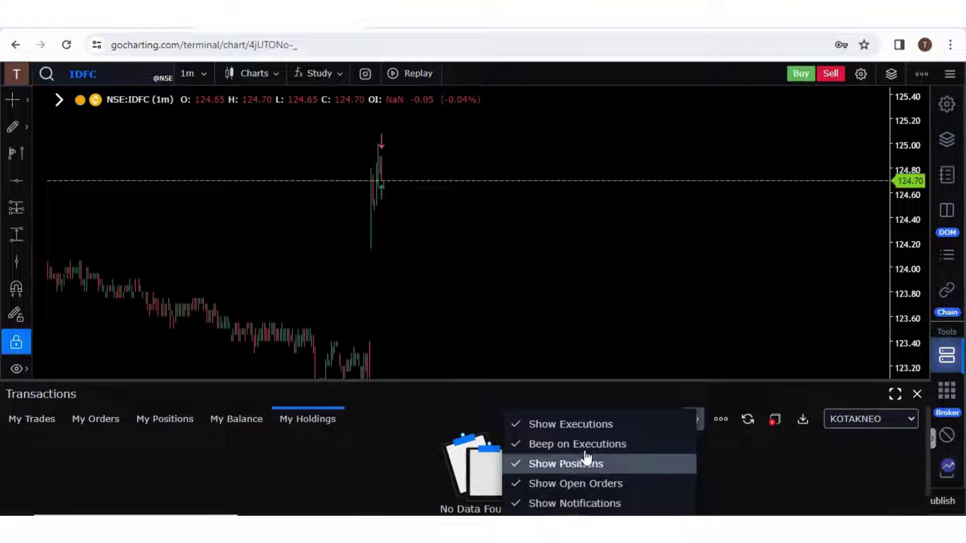
left_click(743, 442)
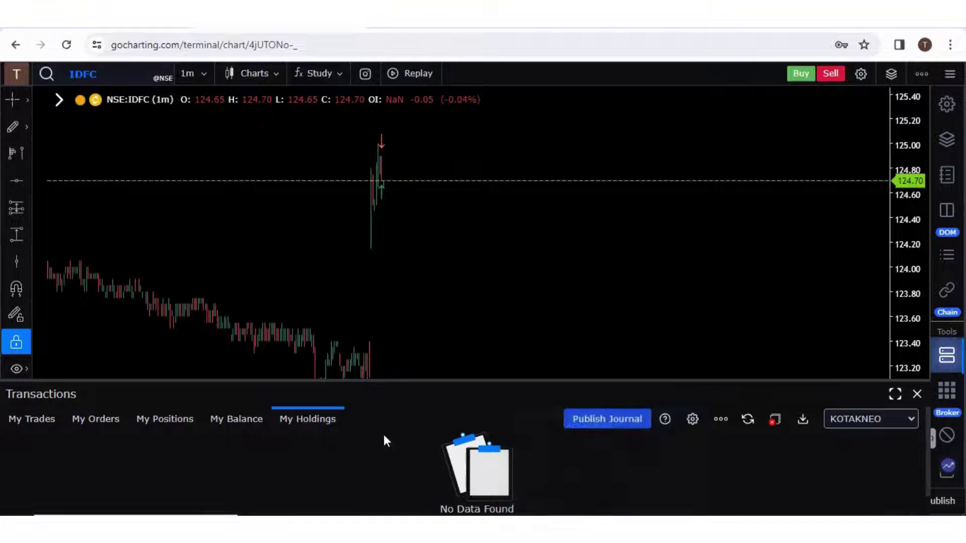
left_click(718, 427)
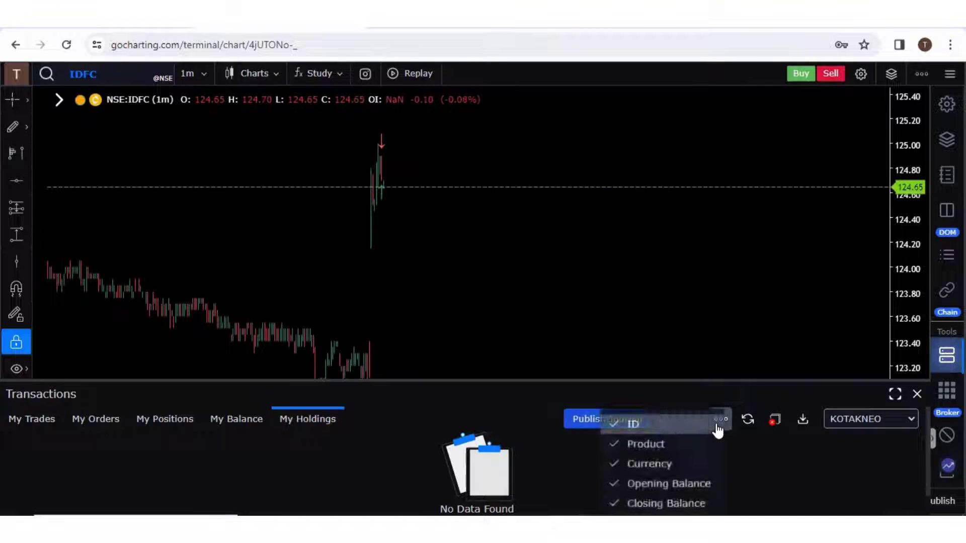
left_click(28, 429)
left_click(92, 423)
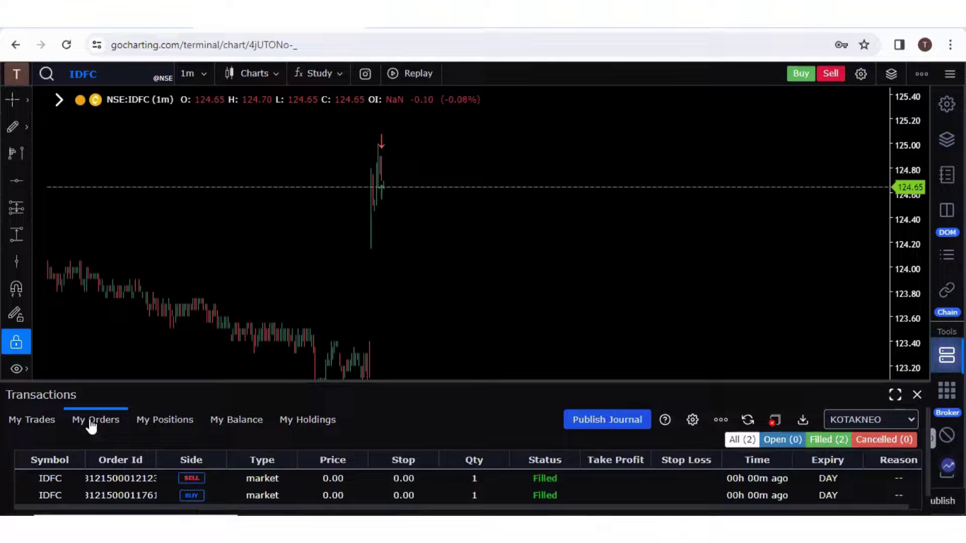
left_click(166, 423)
left_click(722, 420)
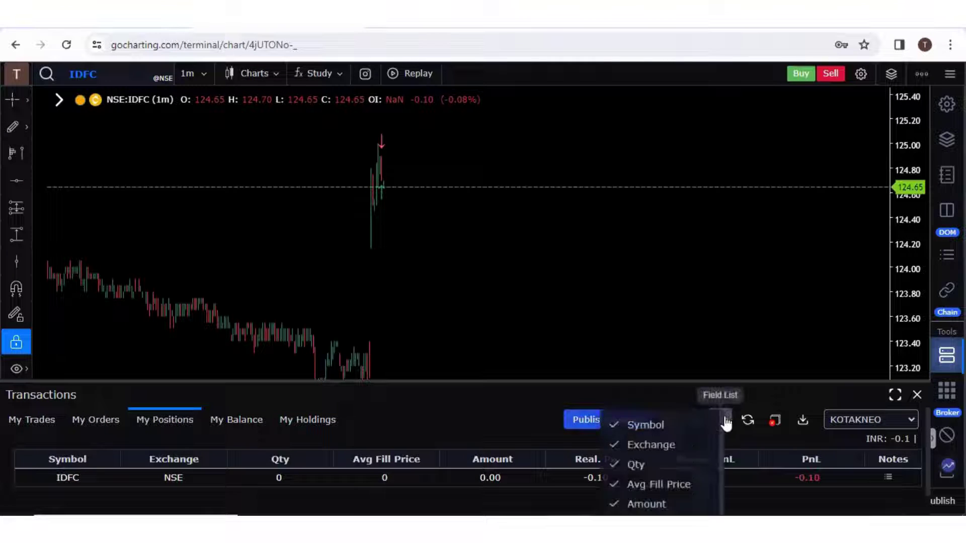
left_click(96, 425)
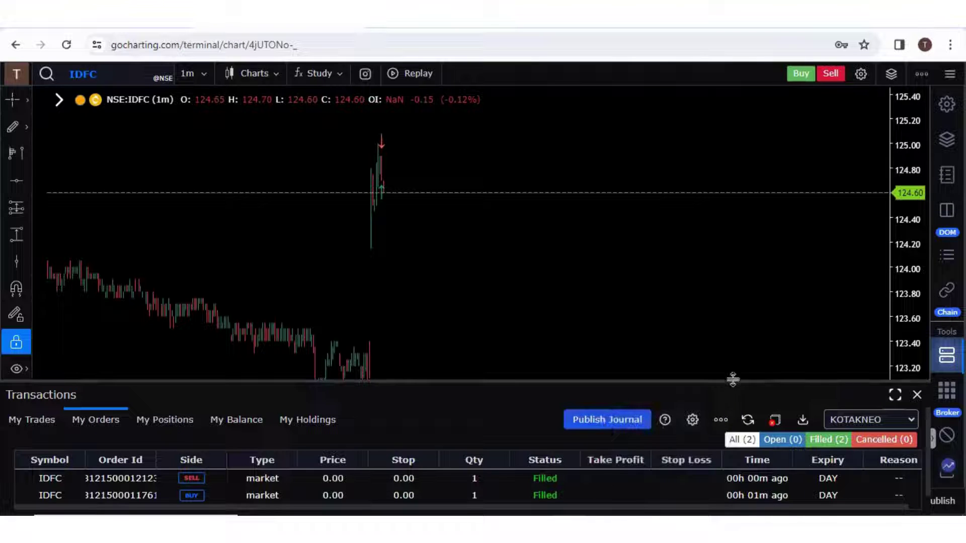
Make the Transactions panel taller and browse the orders table's Field List of columns.
left_click_drag(732, 380, 706, 243)
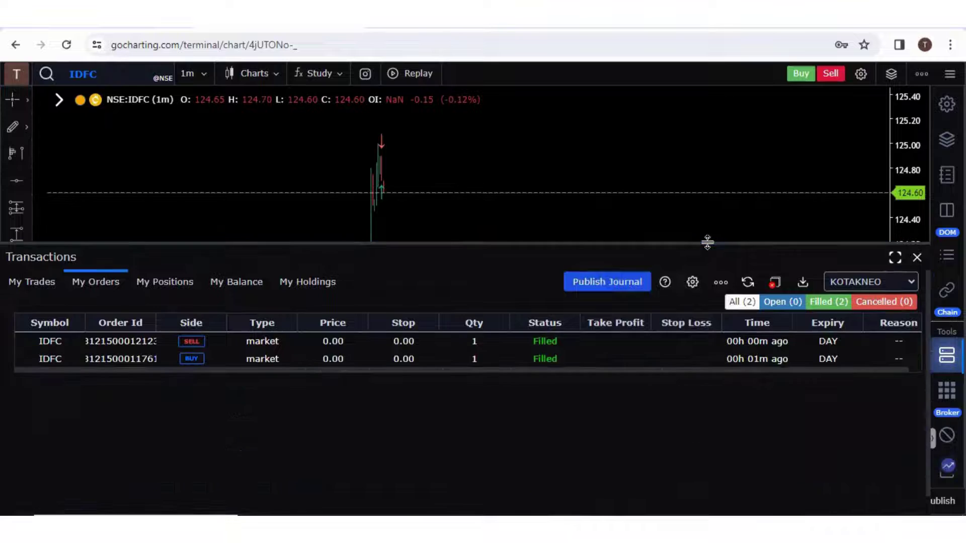
left_click(723, 284)
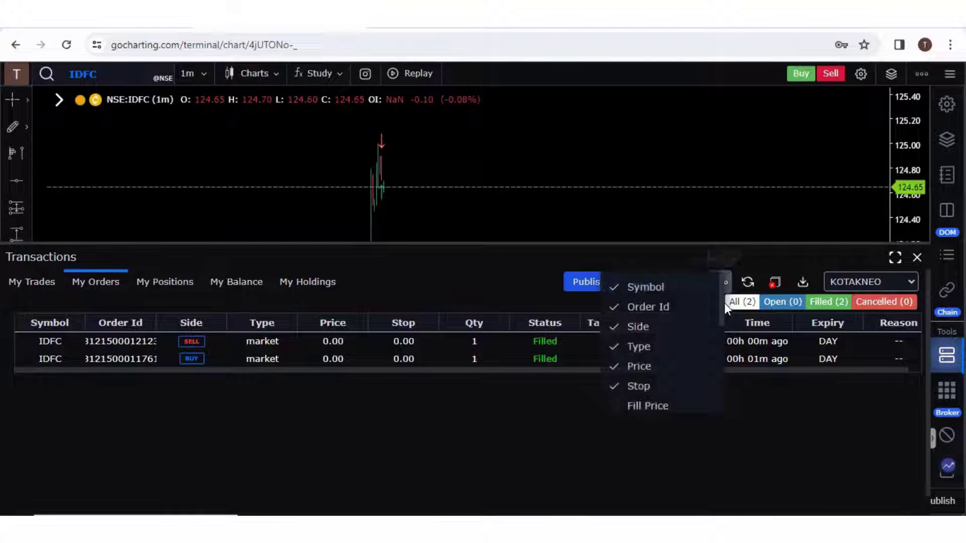
scroll(720, 317, "down", 1)
left_click_drag(719, 325, 723, 394)
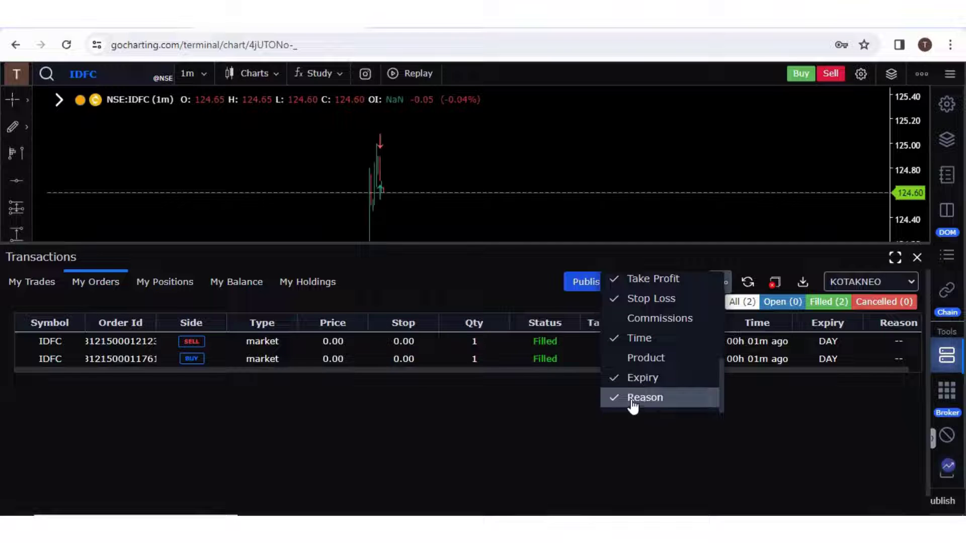
left_click(784, 403)
Check the broker dropdown keeping KOTAKNEO, then close the Transactions panel.
left_click(874, 280)
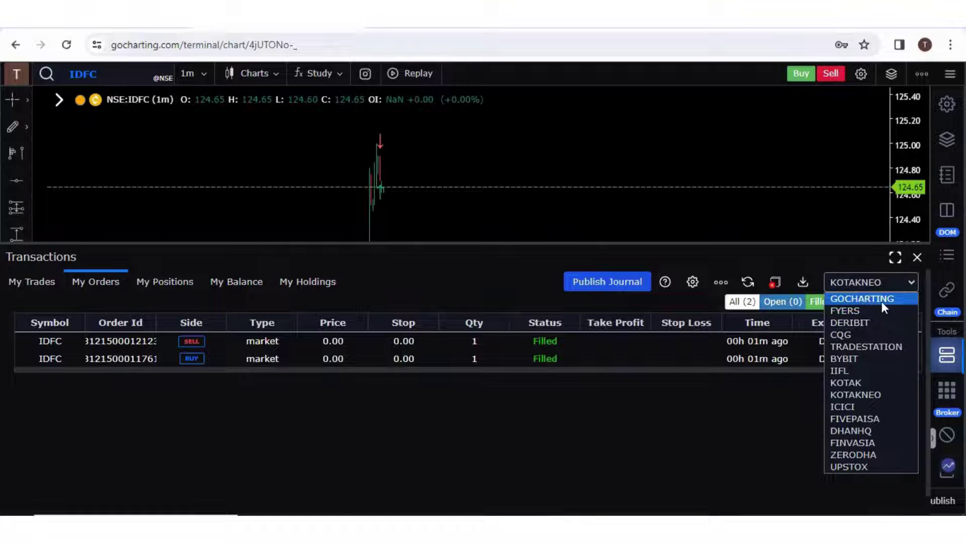
left_click(776, 428)
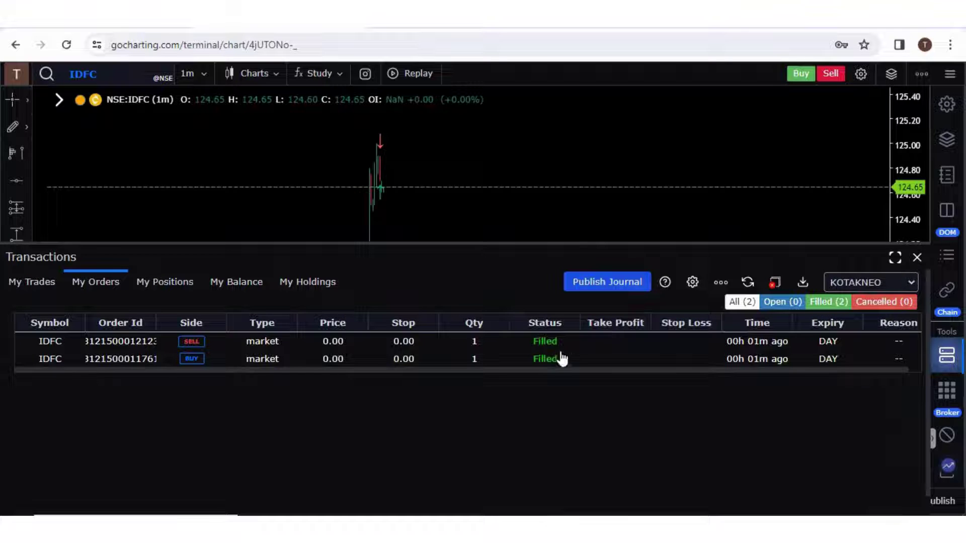
left_click(916, 258)
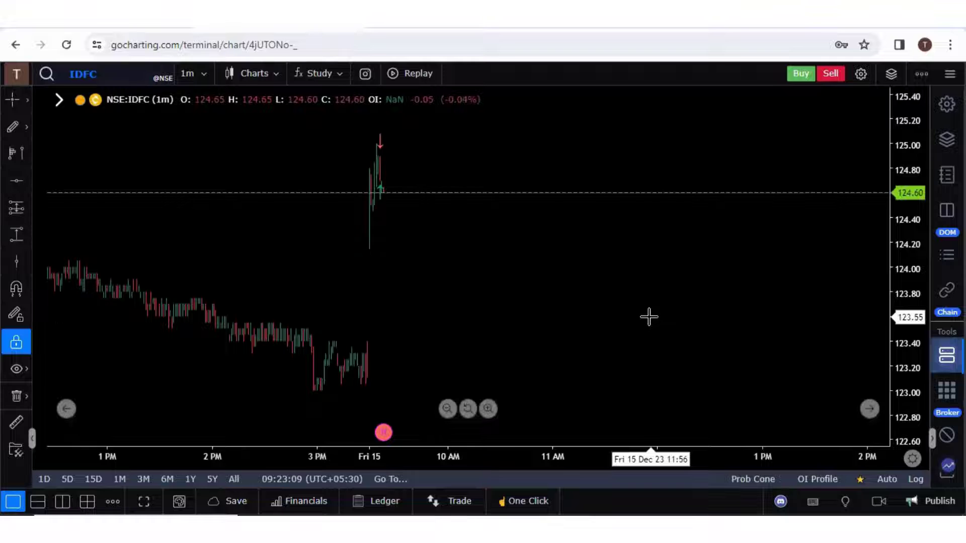
Buy, then sell, one IDFC share at market from the One Click bar.
left_click(512, 502)
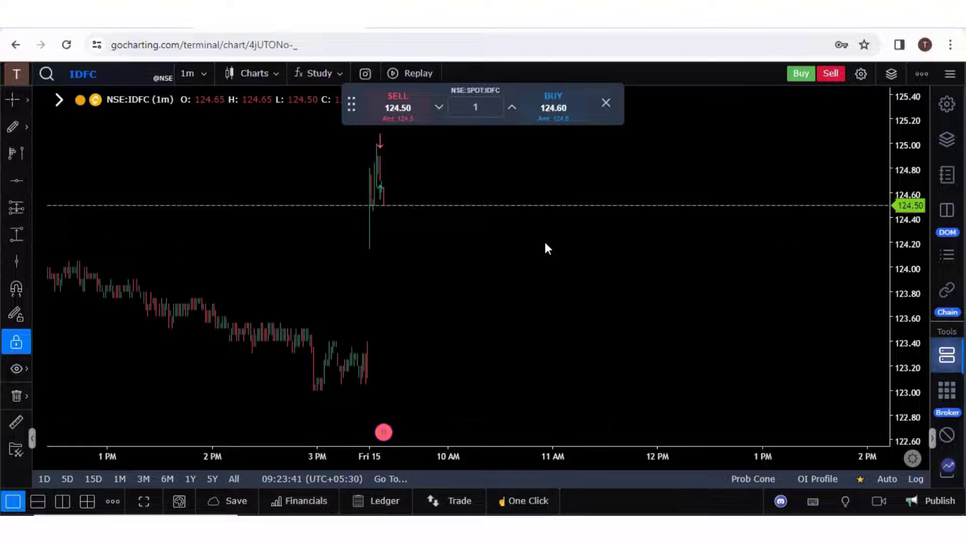
left_click(559, 112)
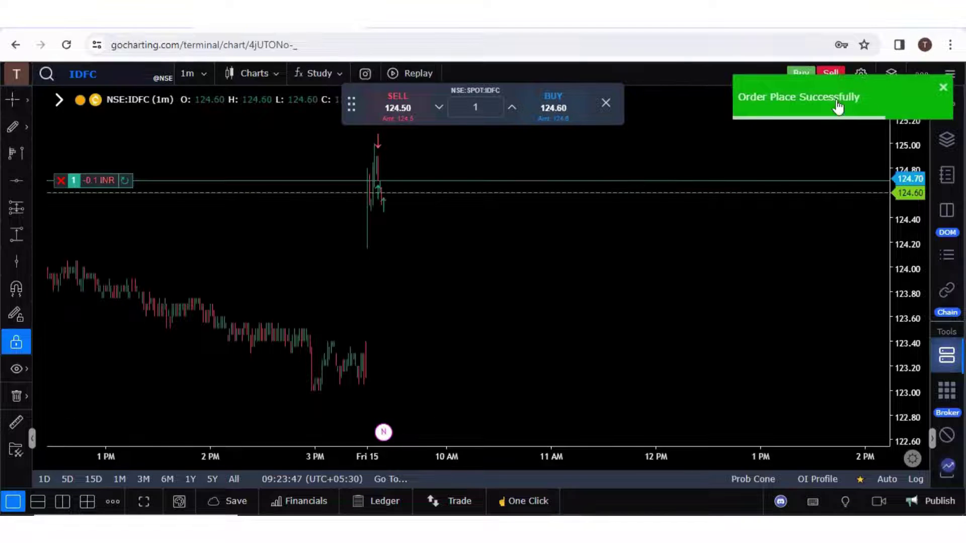
left_click(398, 112)
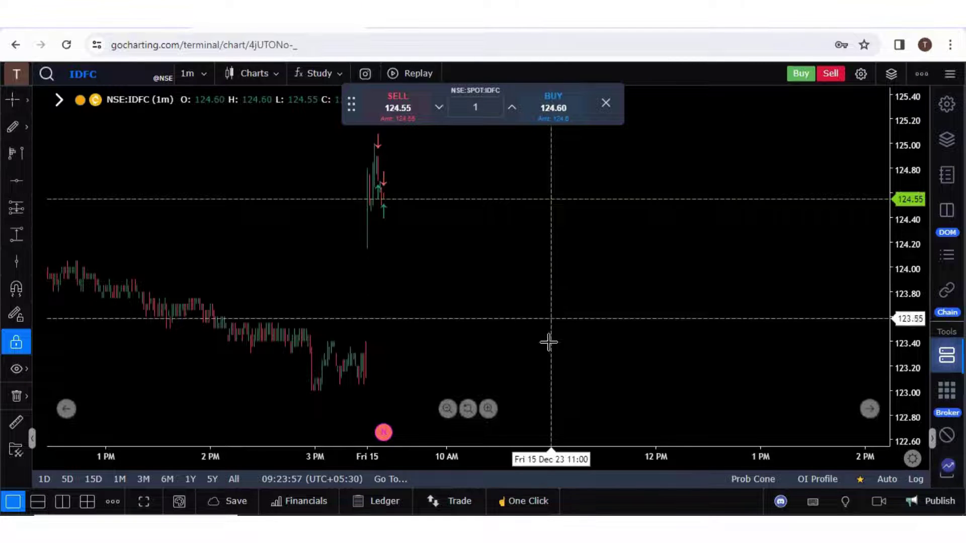
Open the Trading Panel, switch it between compact and expanded form, then close it.
left_click(454, 505)
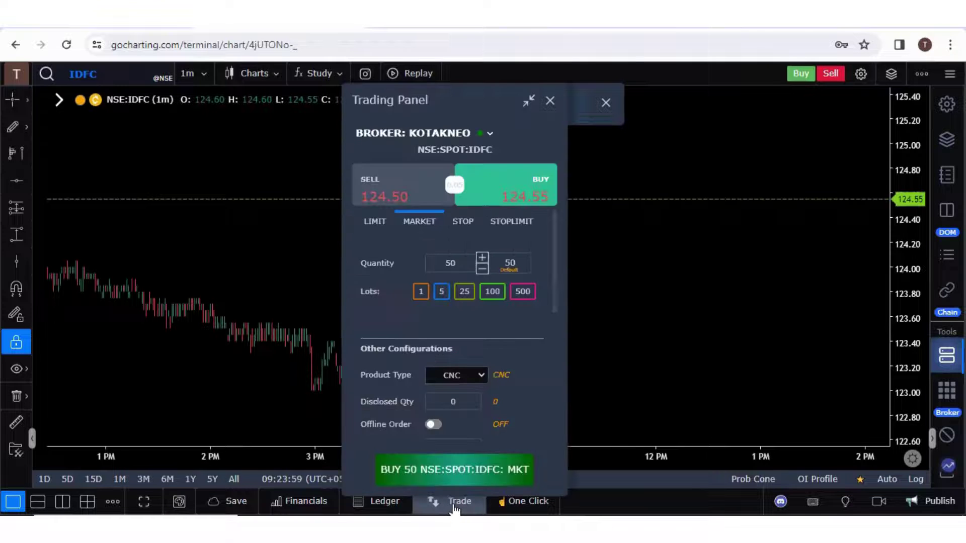
left_click(569, 108)
left_click(797, 75)
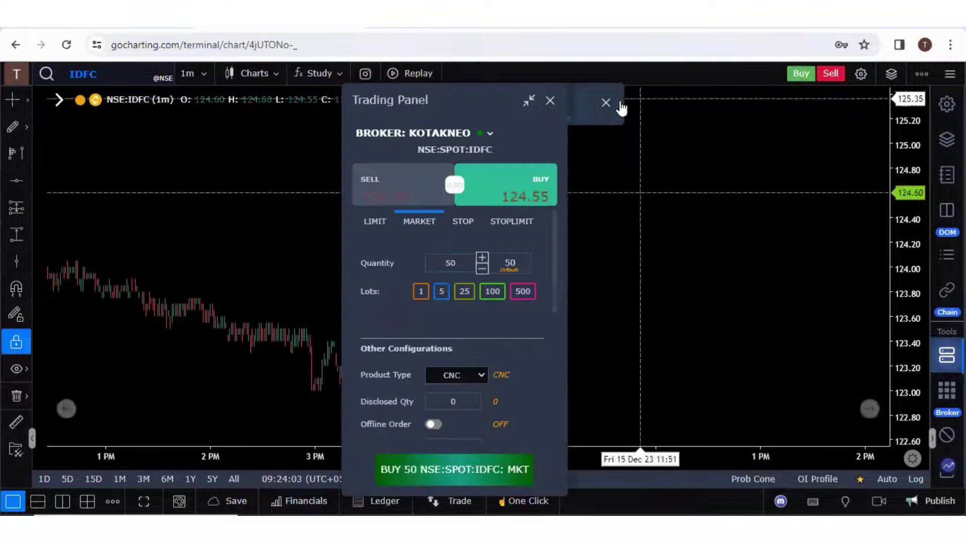
left_click(551, 101)
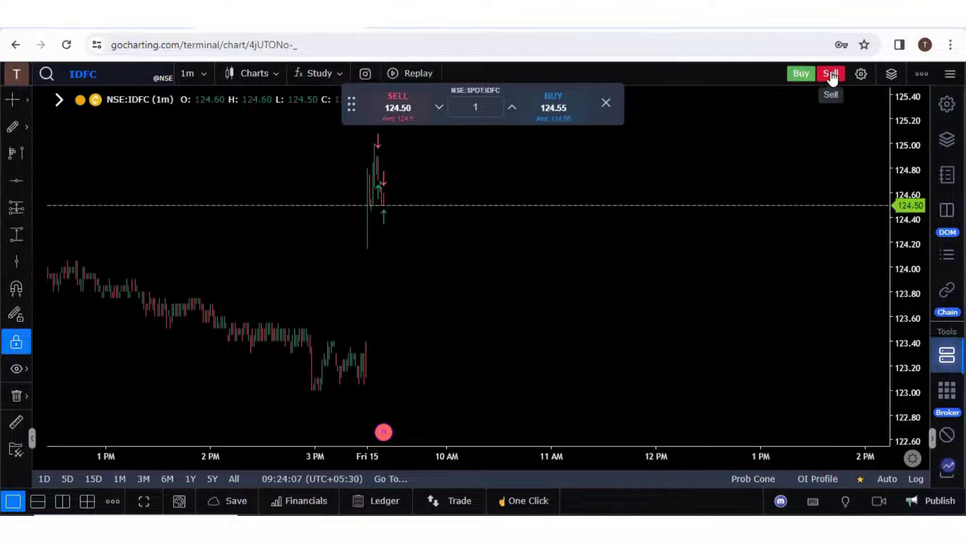
Reopen the Trading Panel, move it to the left, and set the order side to SELL.
left_click(460, 504)
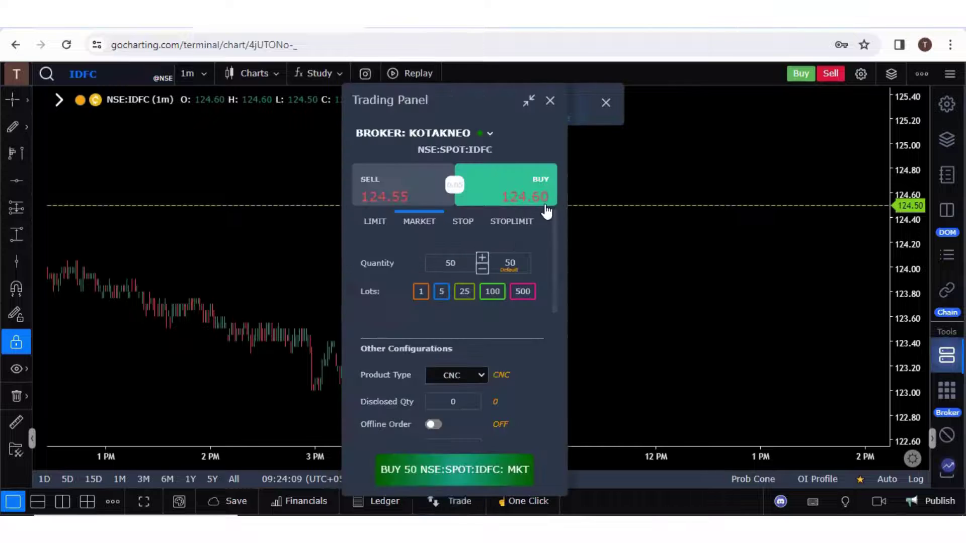
left_click_drag(473, 98, 334, 92)
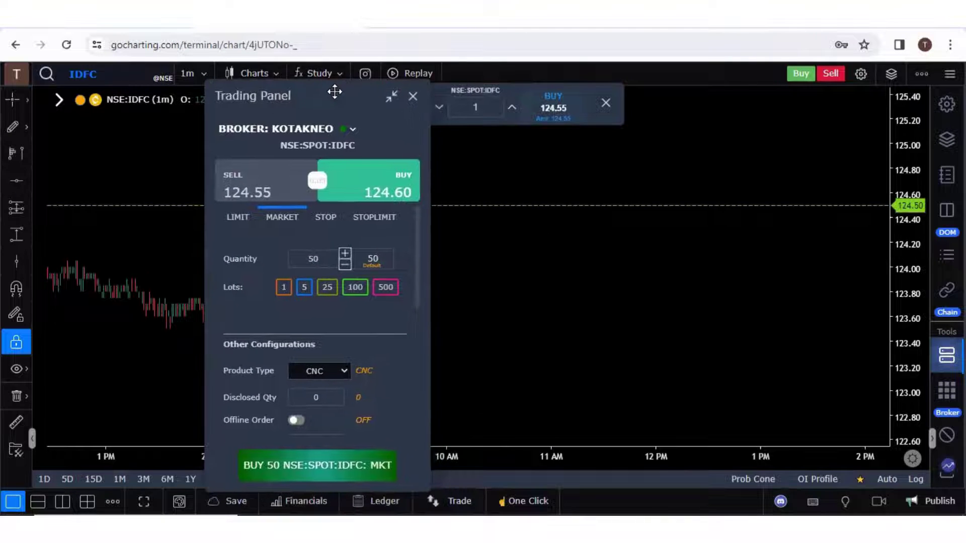
left_click(243, 187)
left_click(243, 188)
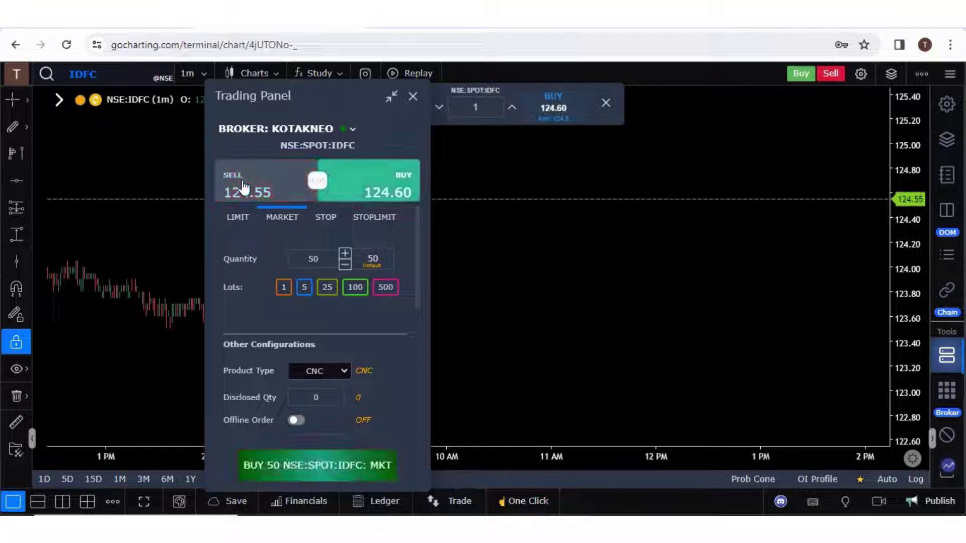
left_click(250, 187)
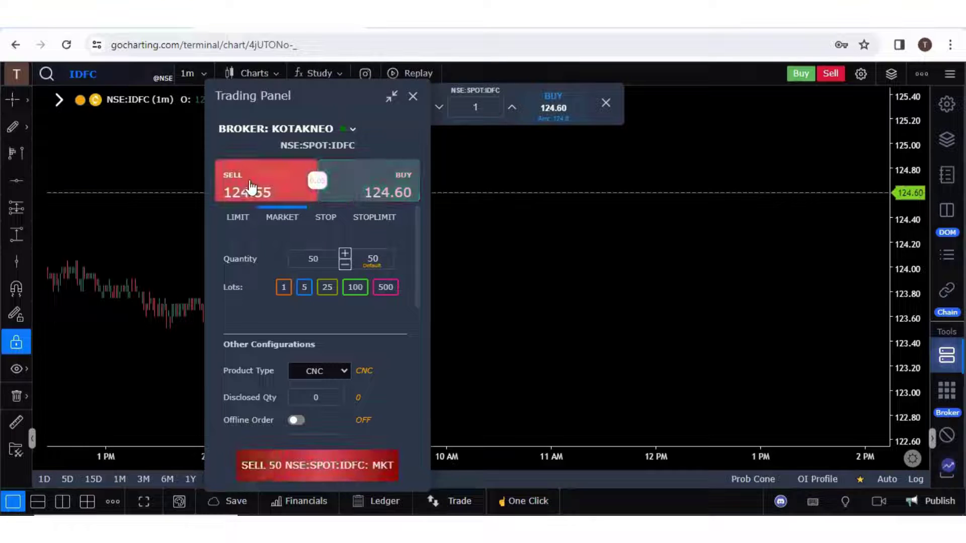
left_click(250, 187)
left_click(250, 187)
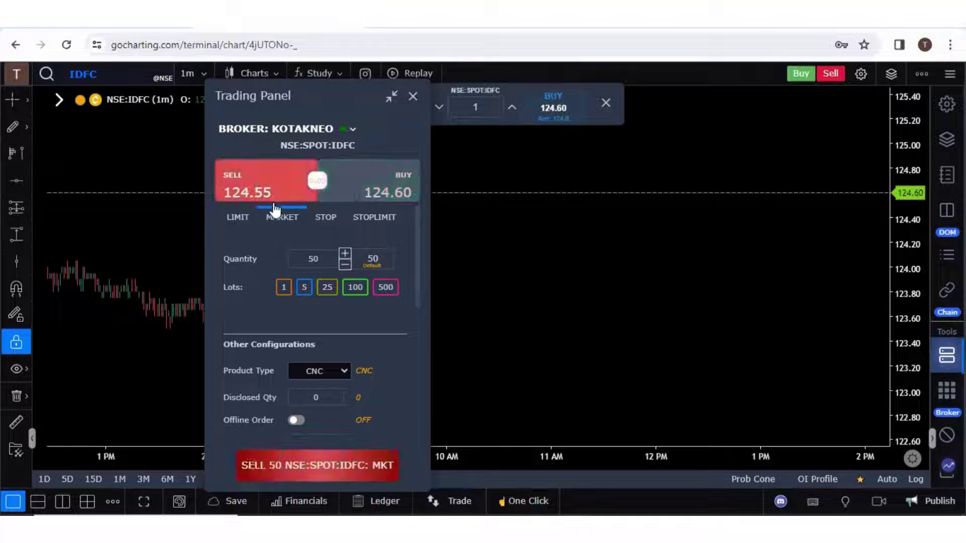
Make it a STOPLIMIT SELL order for 50 IDFC at limit 124.70, stop 124.75.
left_click(239, 217)
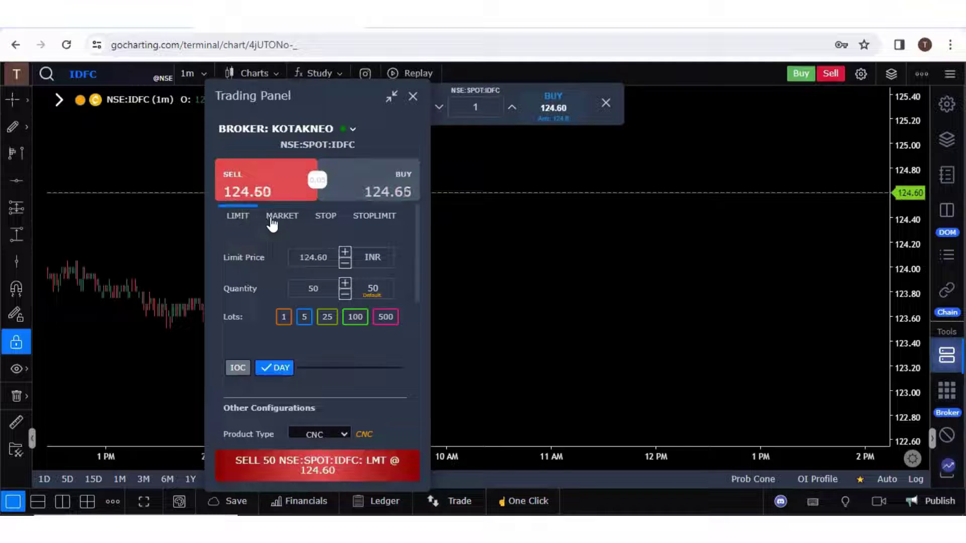
left_click(291, 220)
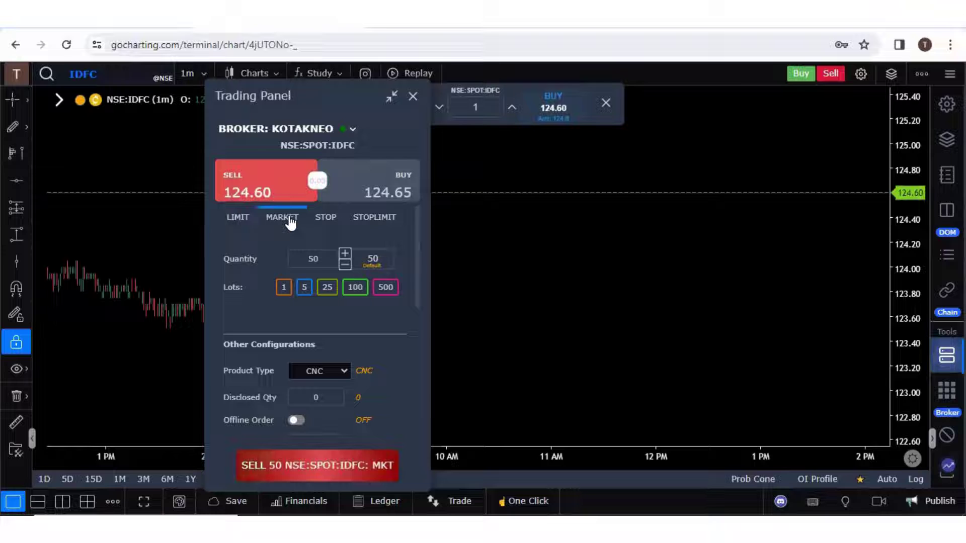
left_click(326, 219)
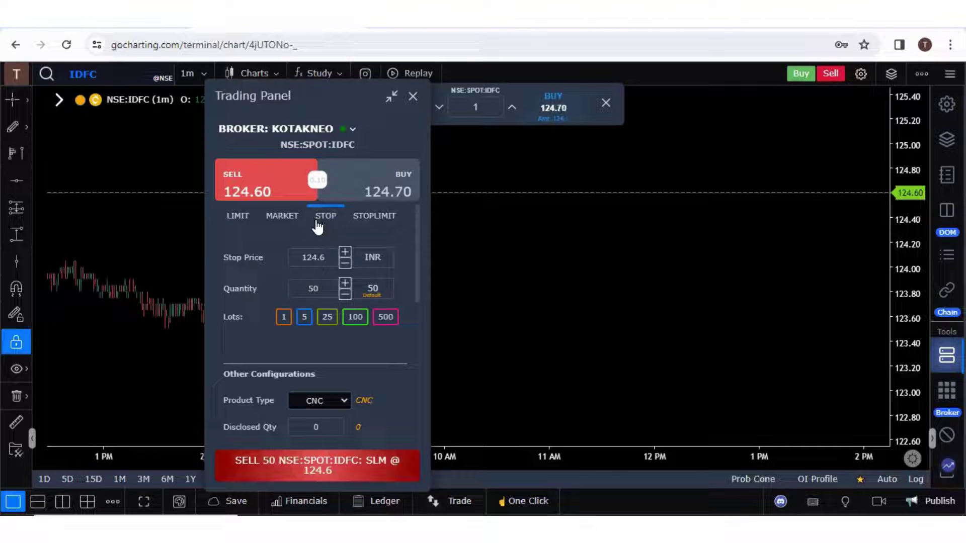
left_click(372, 222)
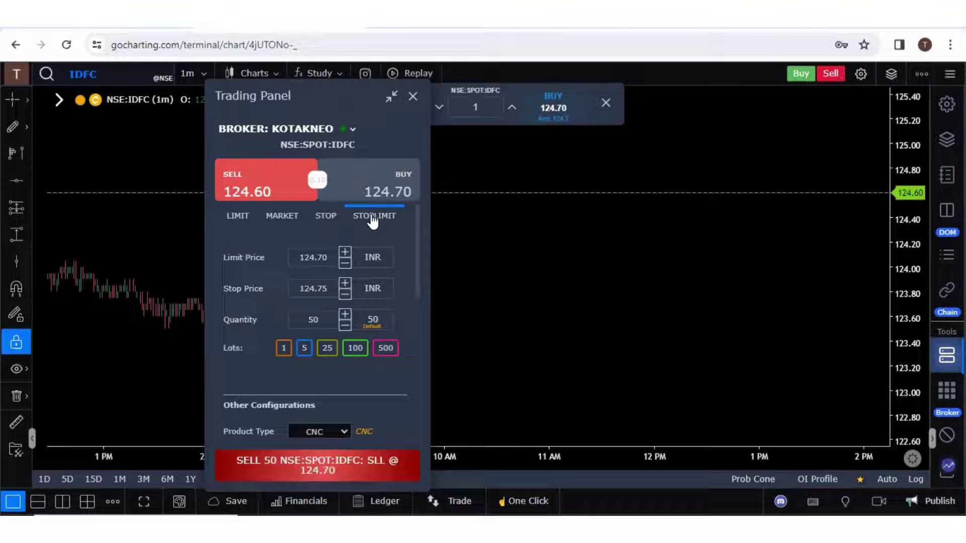
left_click(390, 190)
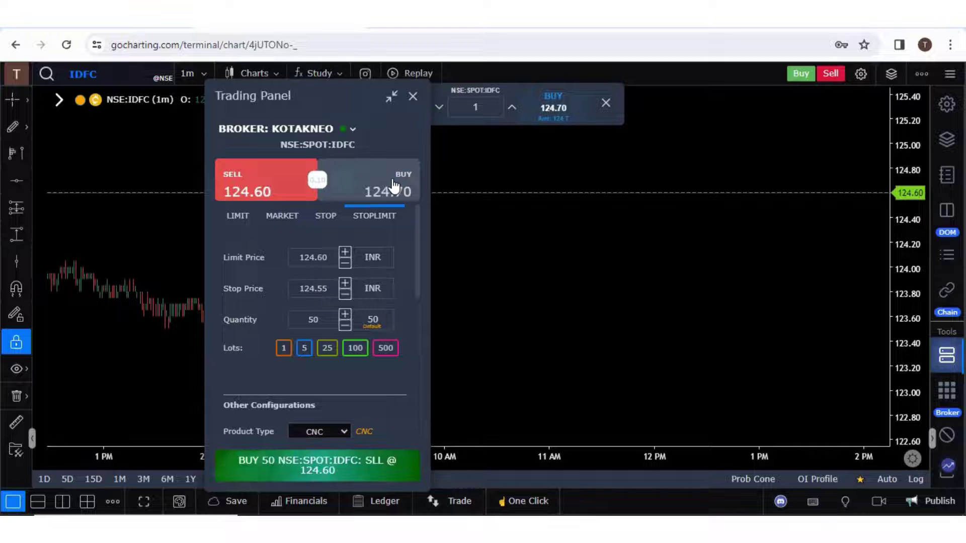
left_click(248, 188)
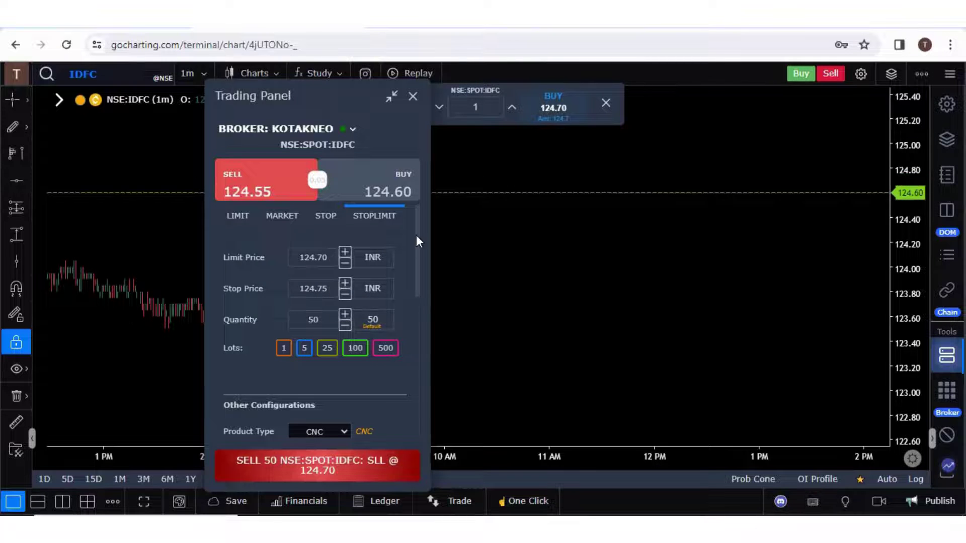
left_click_drag(416, 234, 424, 301)
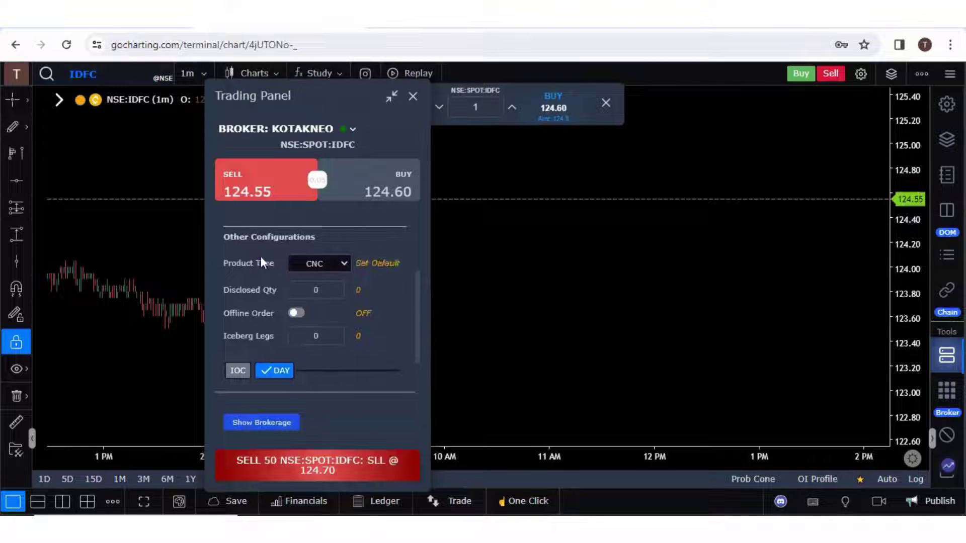
Choose CNC as the product type and save it with Set Default.
left_click(314, 262)
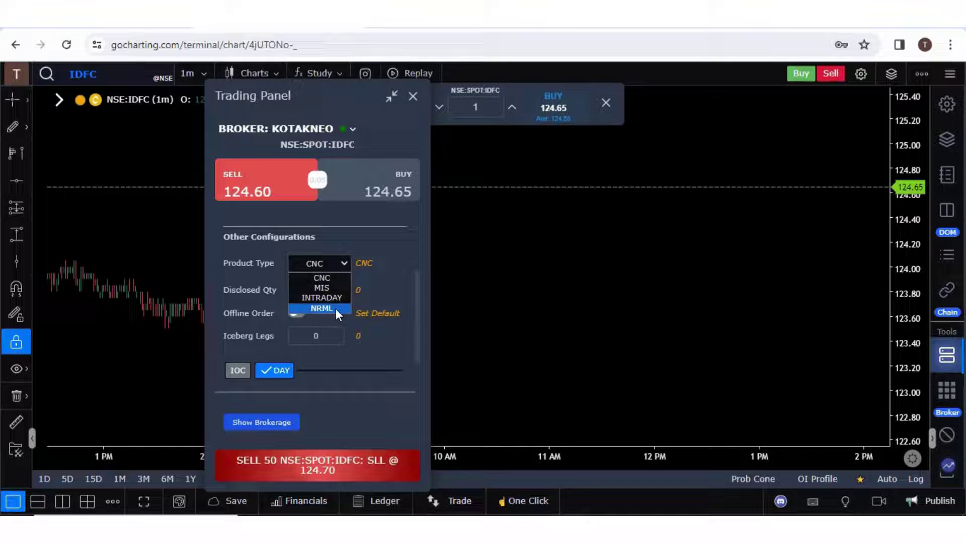
left_click(382, 273)
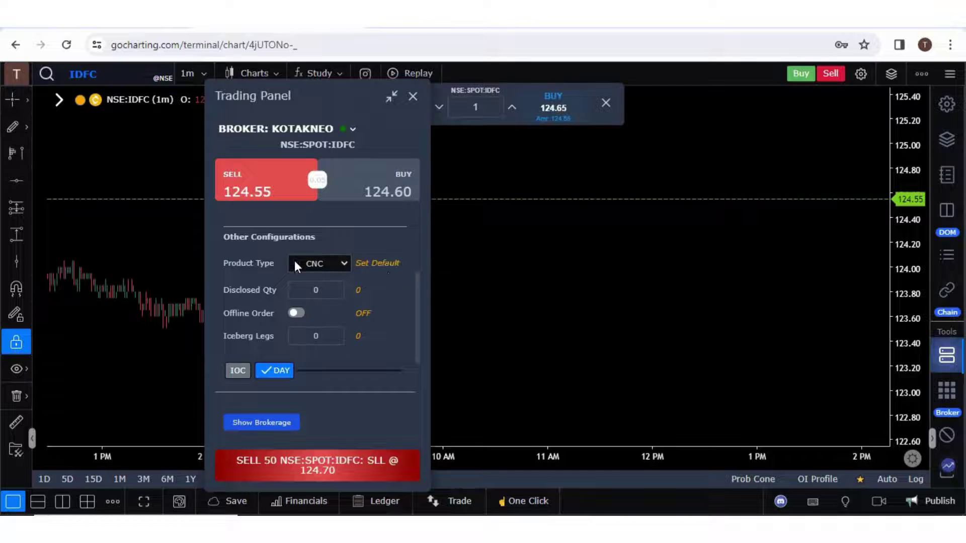
left_click(371, 266)
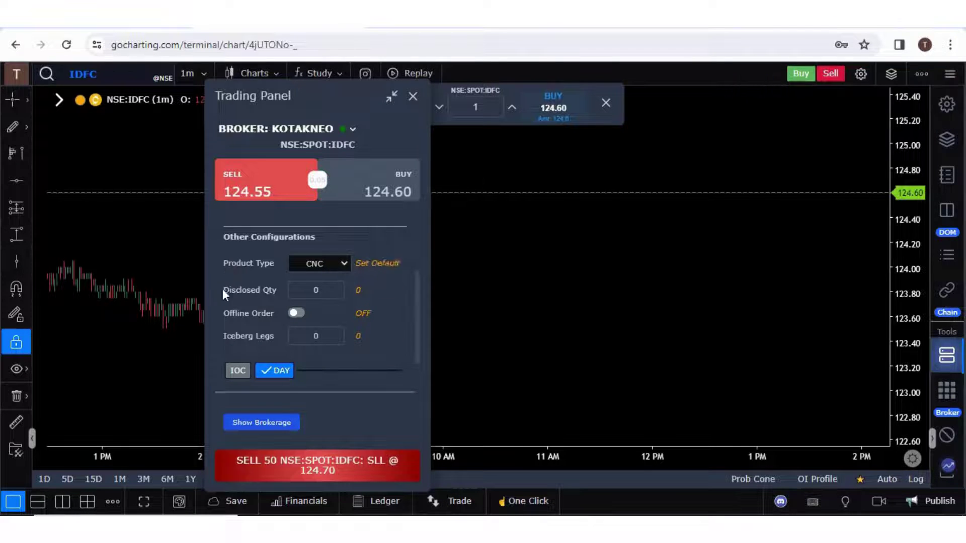
scroll(423, 380, "down", 3)
scroll(421, 402, "down", 2)
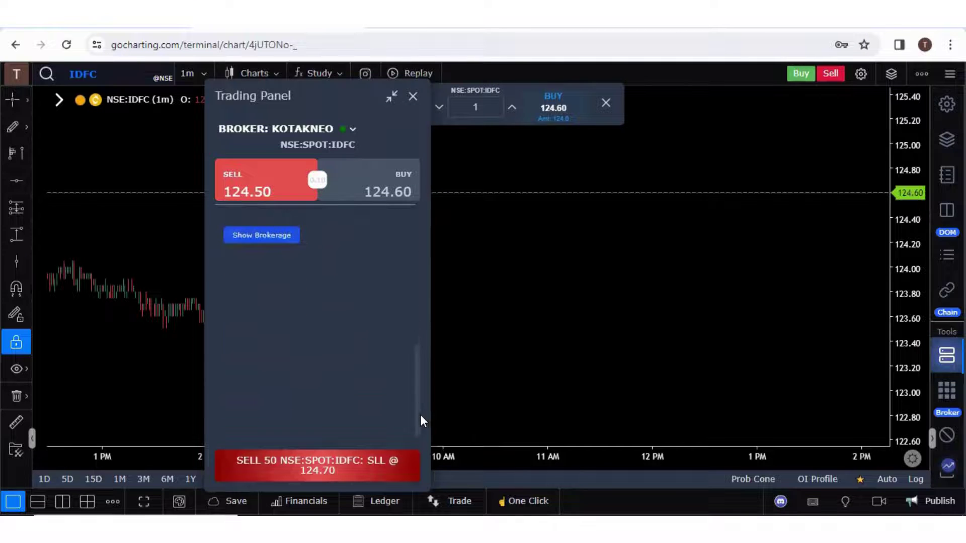
scroll(420, 352, "up", 4)
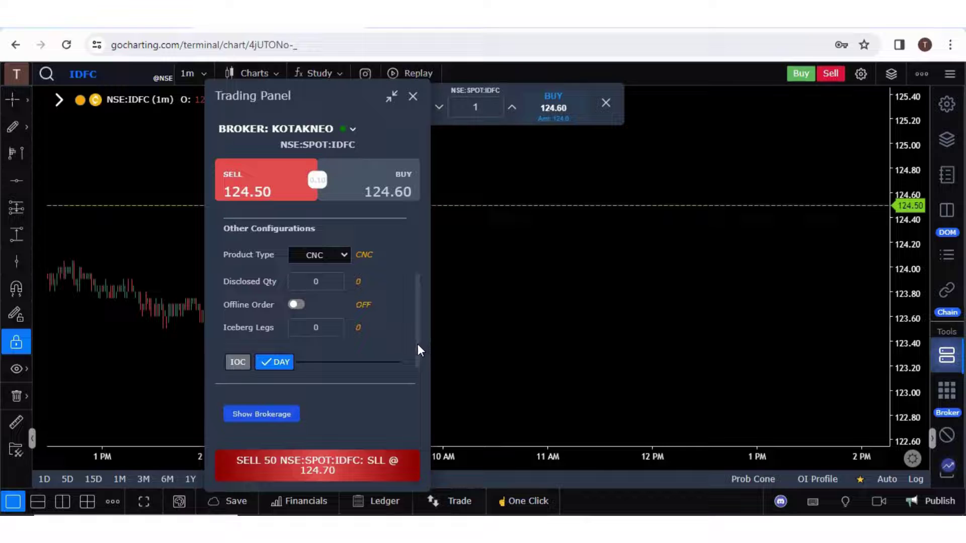
scroll(416, 322, "up", 4)
Close the order entry panel, then pan and zoom in three times on Friday's IDFC candles.
left_click(535, 188)
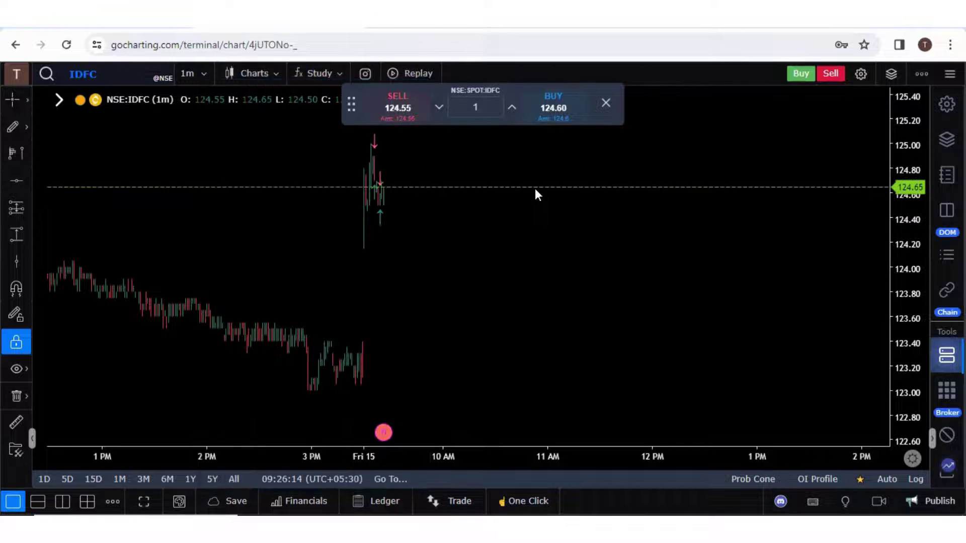
left_click_drag(597, 303, 617, 362)
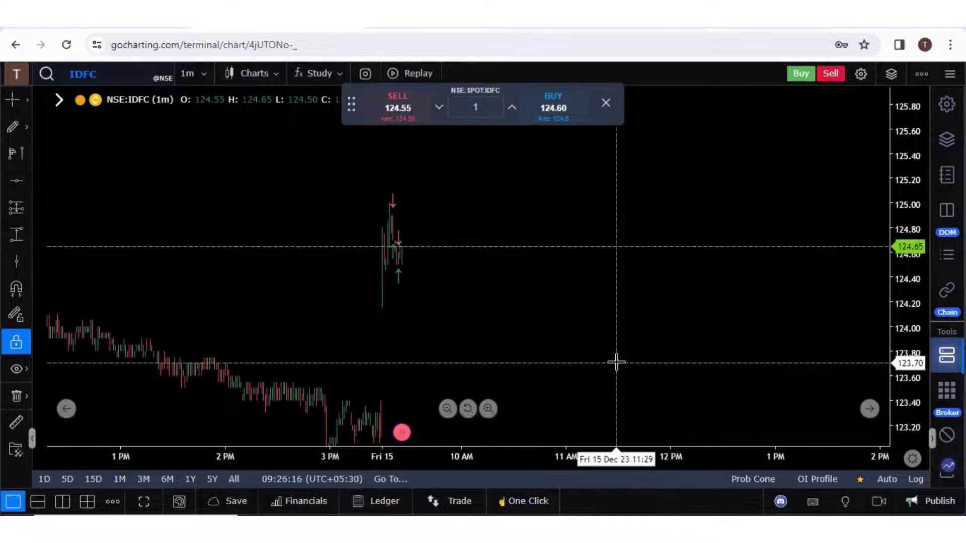
left_click(488, 408)
left_click(489, 408)
left_click(488, 408)
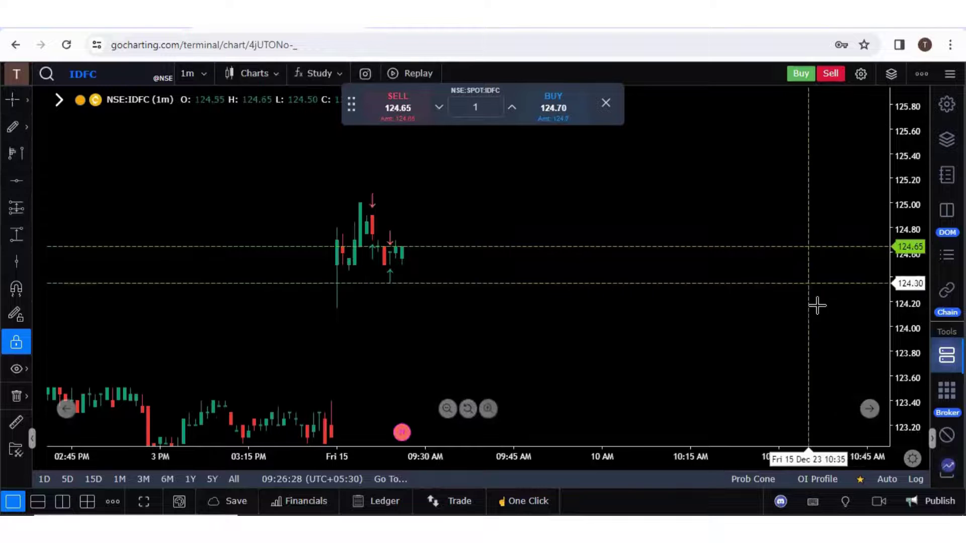
Explore the chart's right-click Trade Options at several prices, then open the settings gear.
right_click(429, 315)
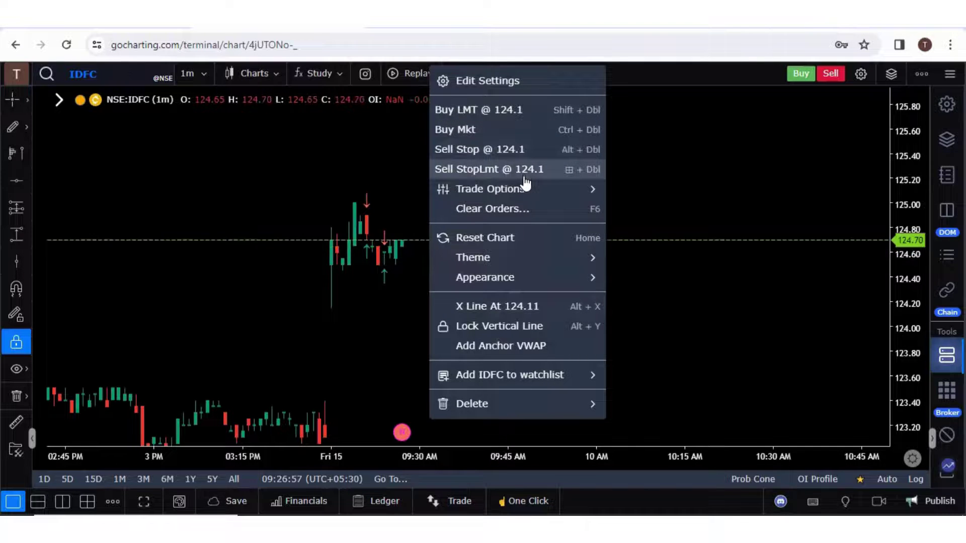
right_click(409, 179)
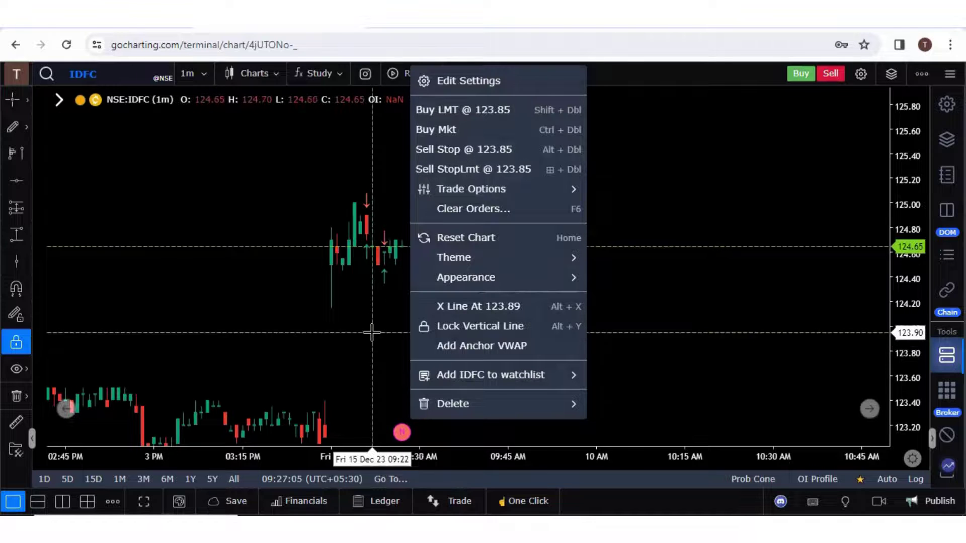
left_click(371, 332)
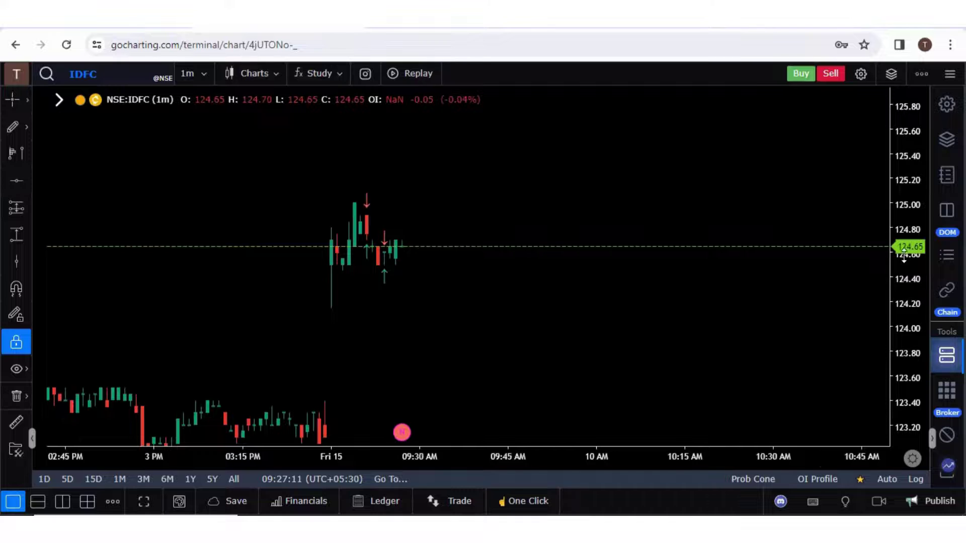
right_click(430, 277)
mouse_move(461, 195)
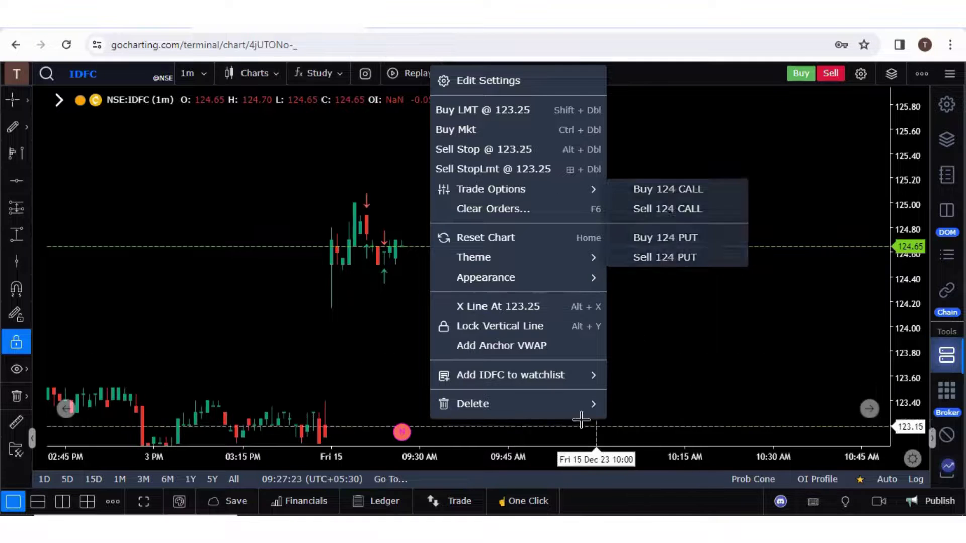
left_click(656, 380)
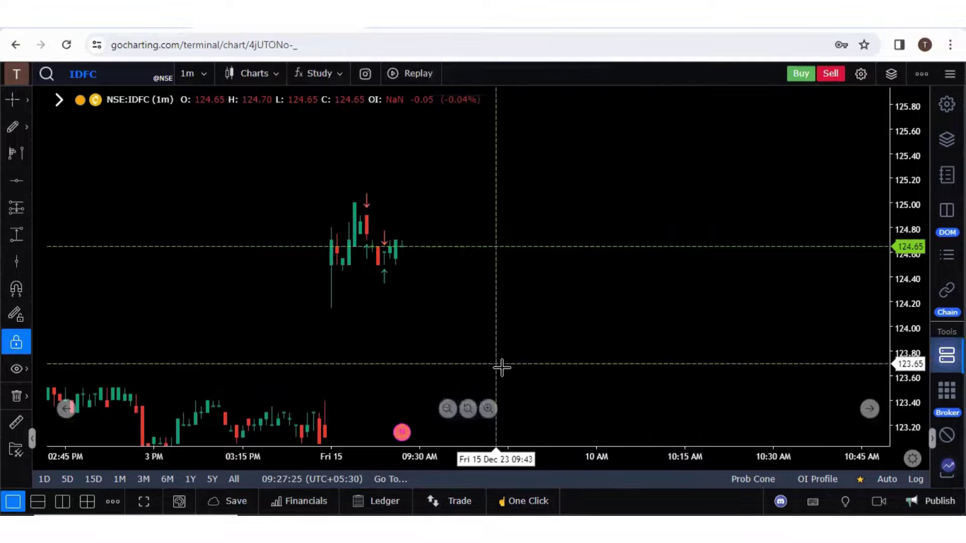
right_click(489, 342)
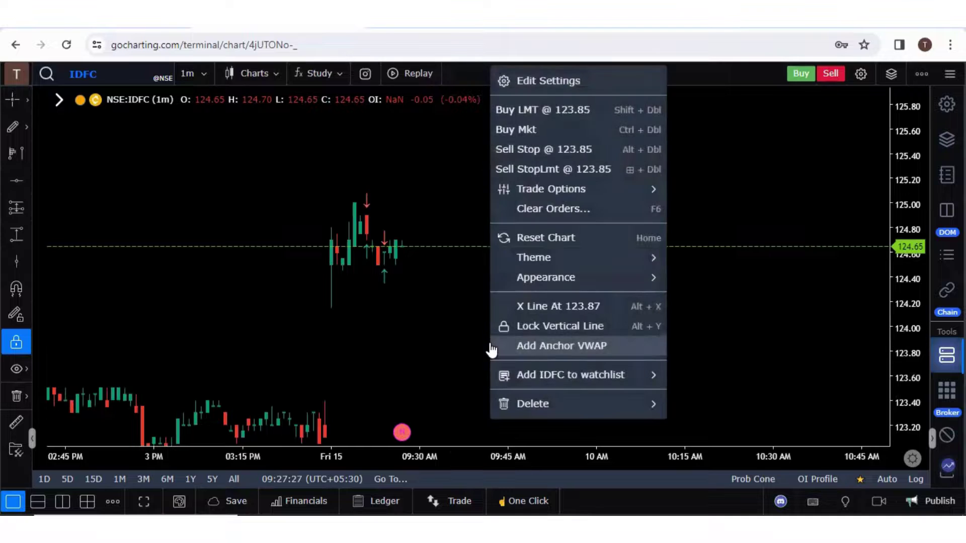
mouse_move(578, 192)
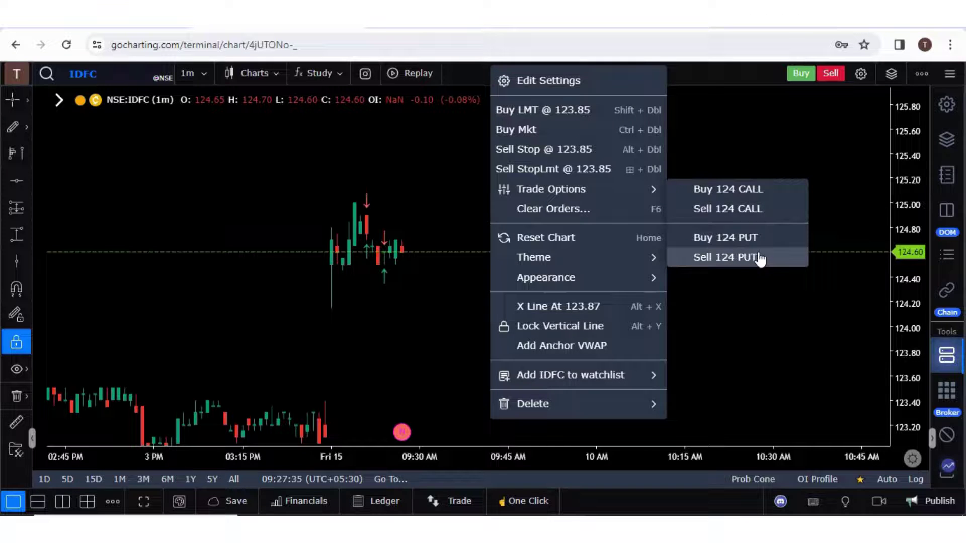
left_click(750, 377)
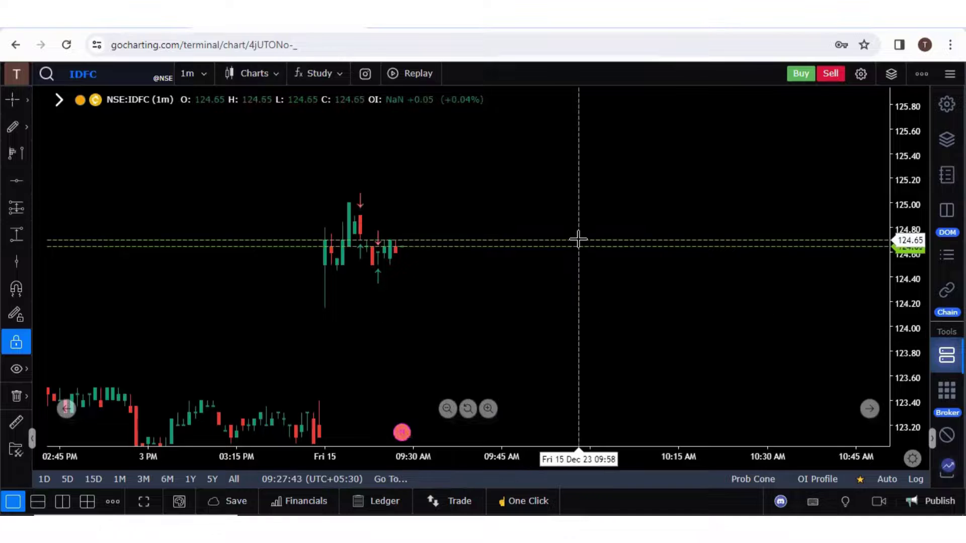
left_click(861, 84)
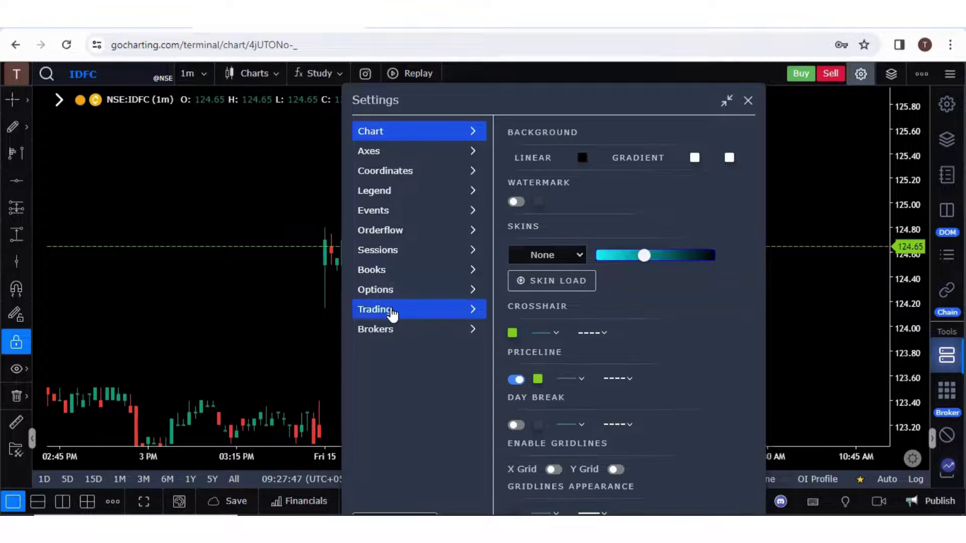
In Trading settings, check the default size of 50 and turn off Quick Trade Mode.
left_click(391, 312)
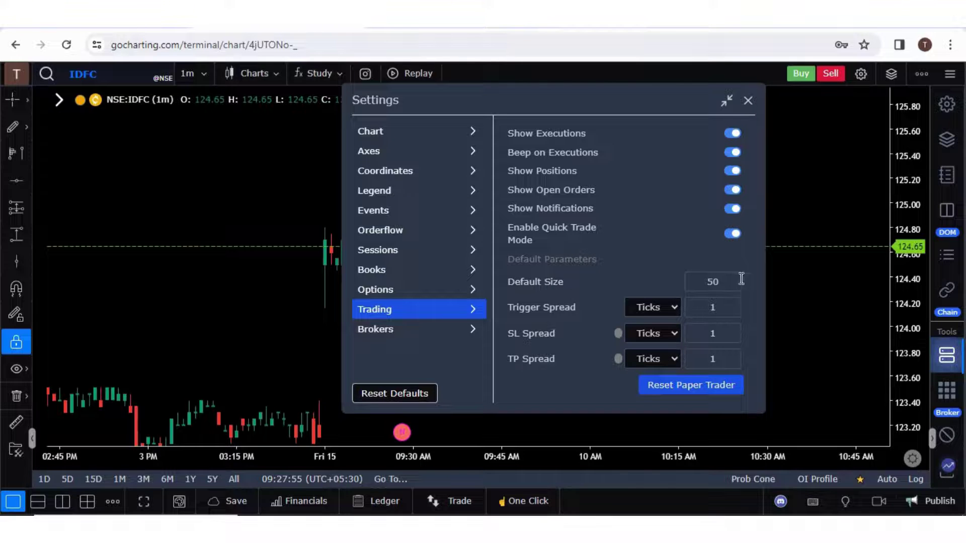
left_click(724, 284)
left_click_drag(724, 284, 700, 281)
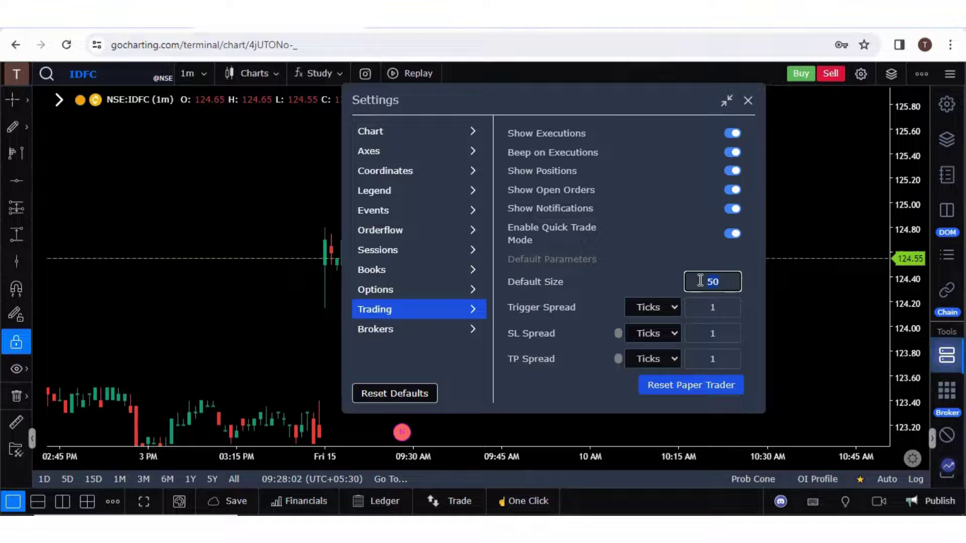
left_click(531, 297)
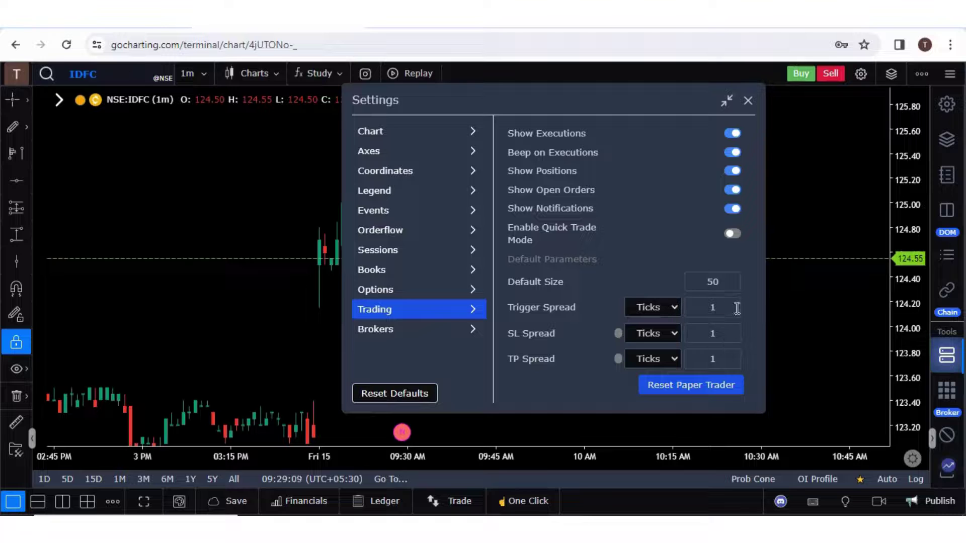
Start a sell stop-limit order from the chart, keeping trigger spread in Ticks, then close it.
right_click(161, 341)
left_click(212, 138)
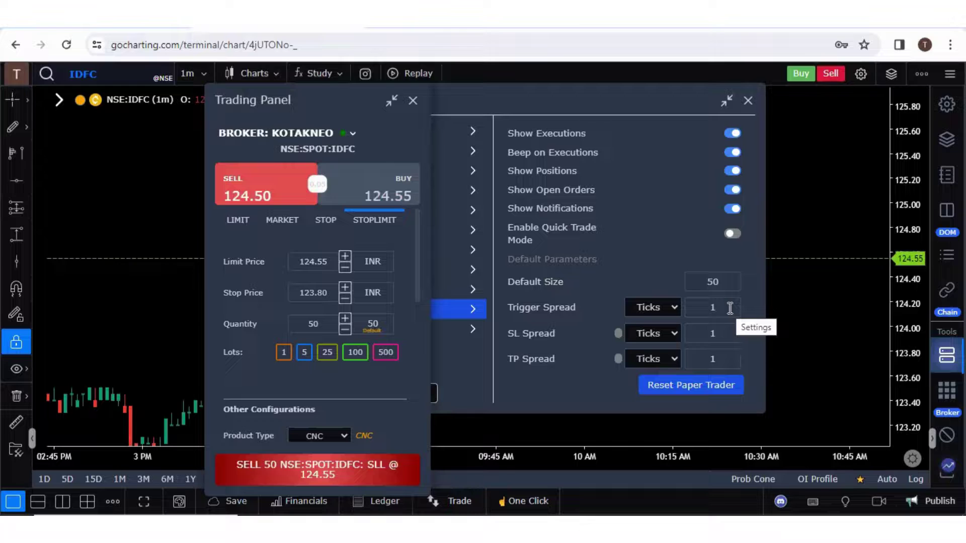
left_click(669, 306)
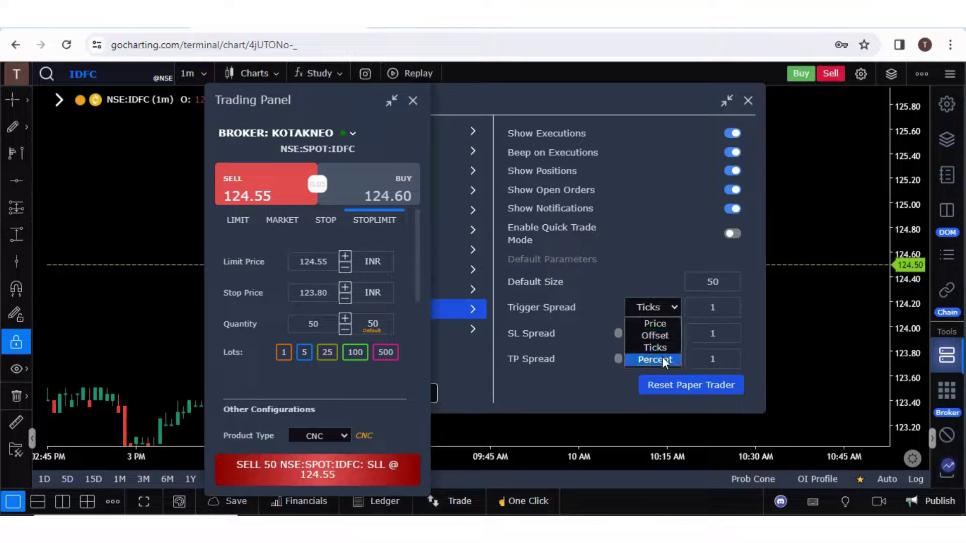
left_click(209, 274)
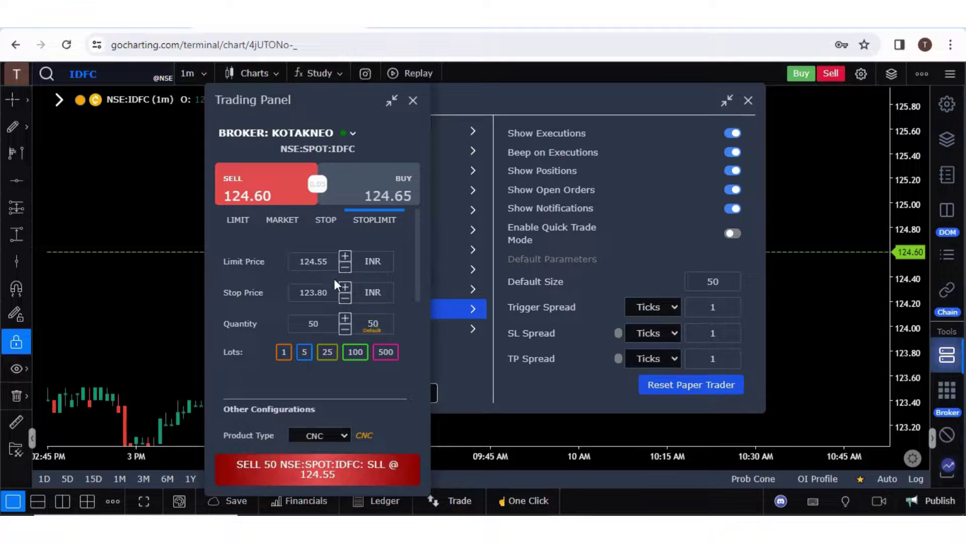
left_click(595, 320)
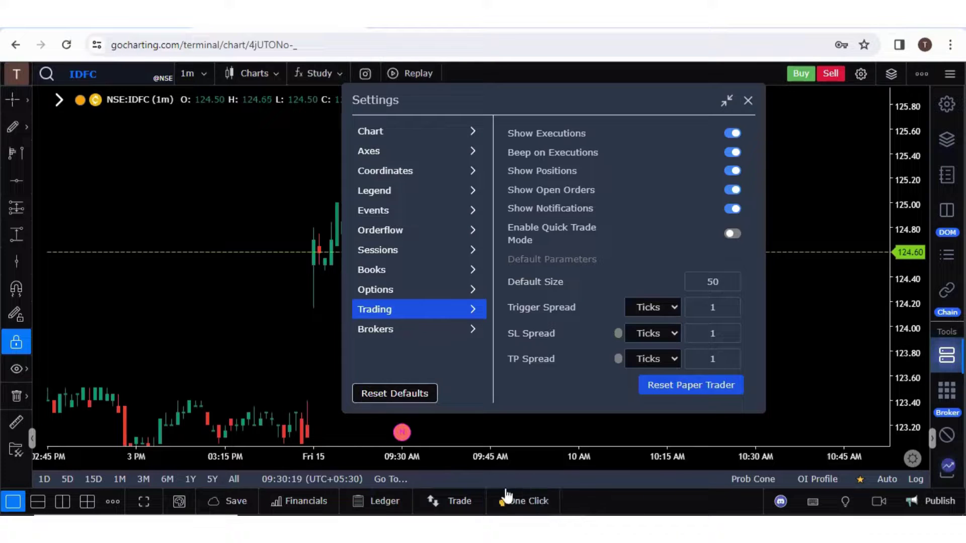
Show the One Click quick-trade bar and dismiss the full market-buy order entry panel.
left_click(525, 504)
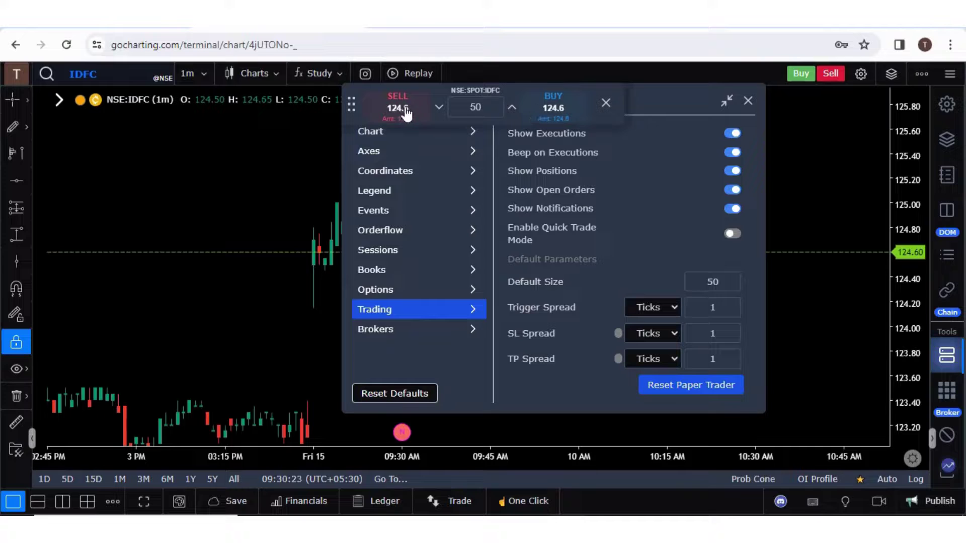
left_click(555, 108)
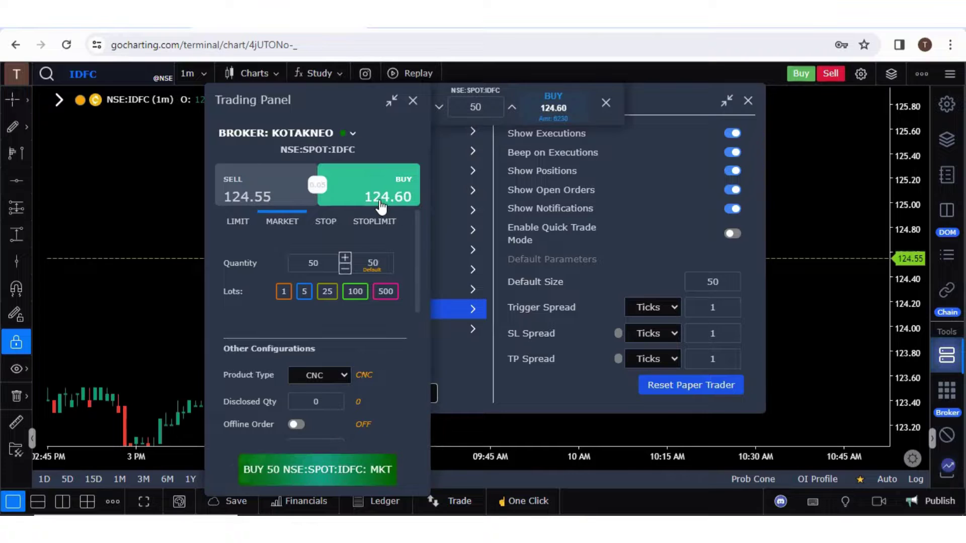
left_click(413, 102)
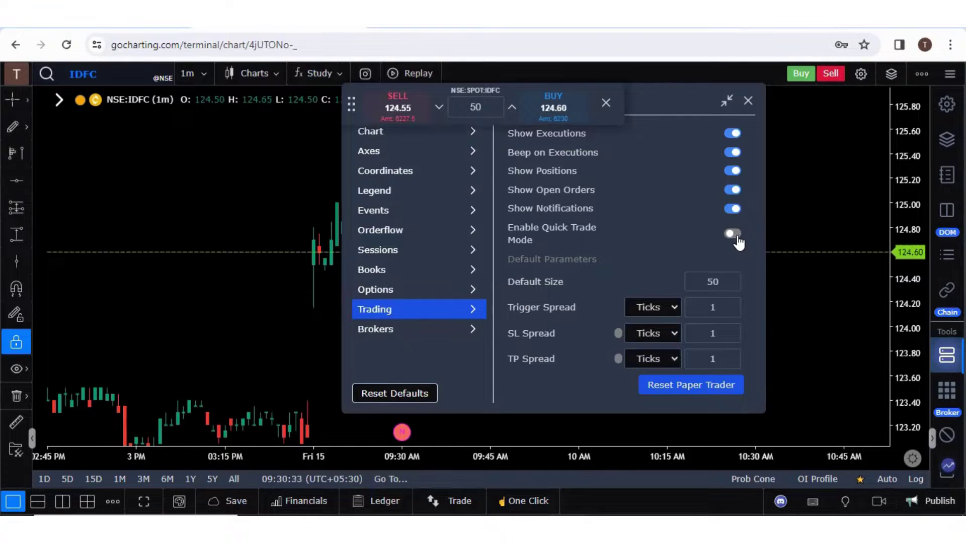
Enable Quick Trade Mode, place an instant 50-quantity sell, and close Settings.
left_click(544, 109)
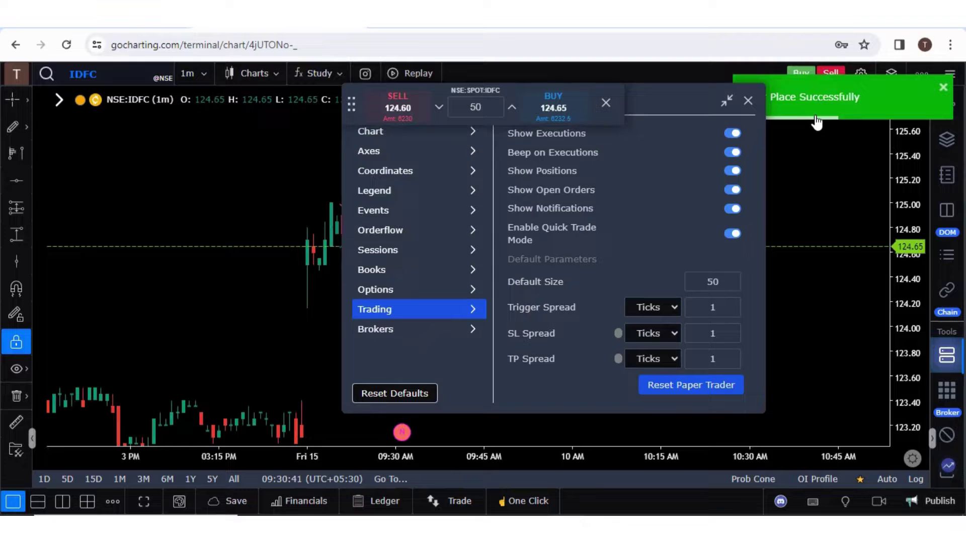
left_click(400, 112)
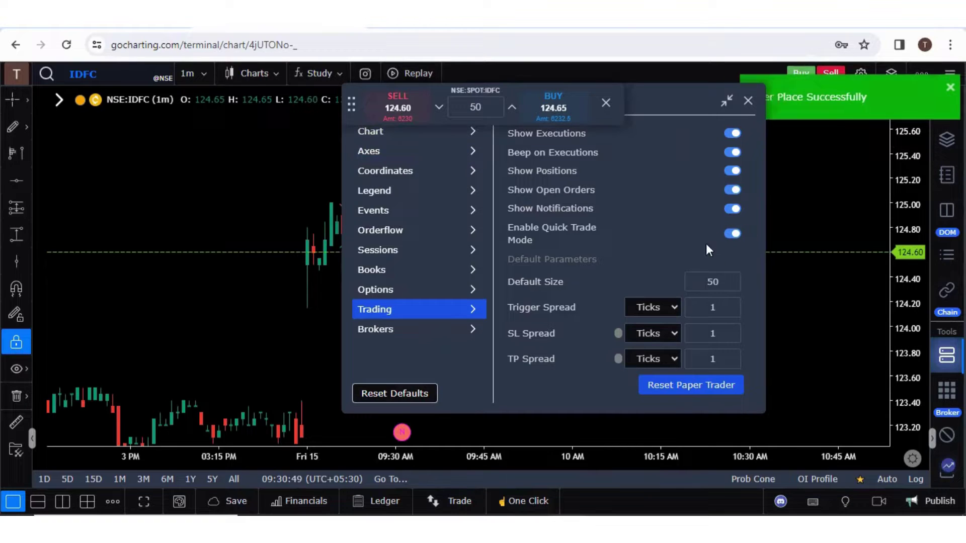
left_click(747, 101)
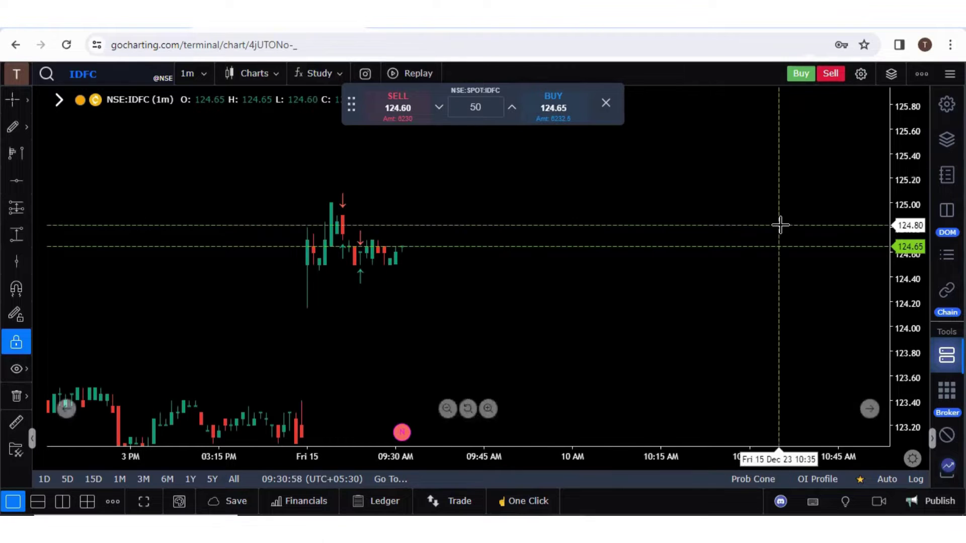
View and close the IDFC option chain, open the DOM ladder, and check its help video.
left_click(947, 290)
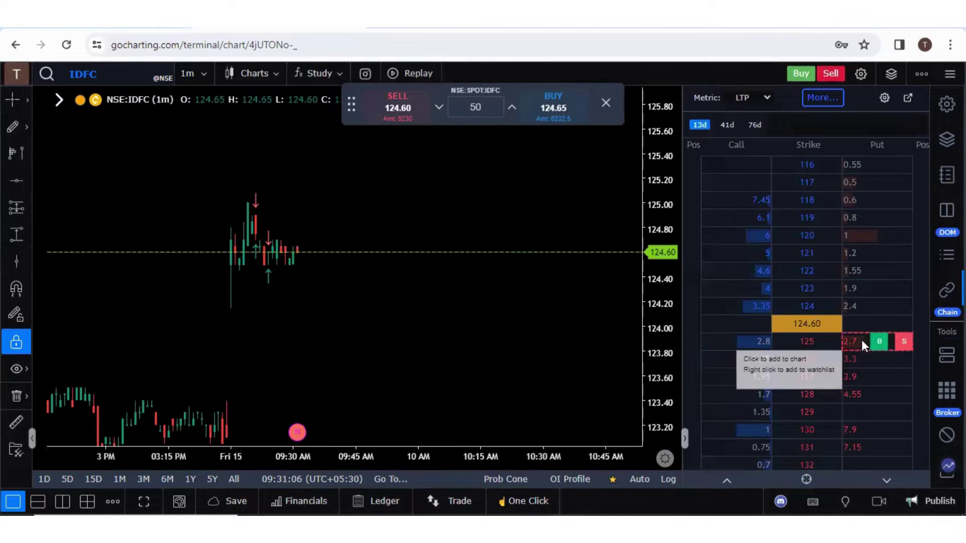
left_click(947, 290)
left_click(947, 210)
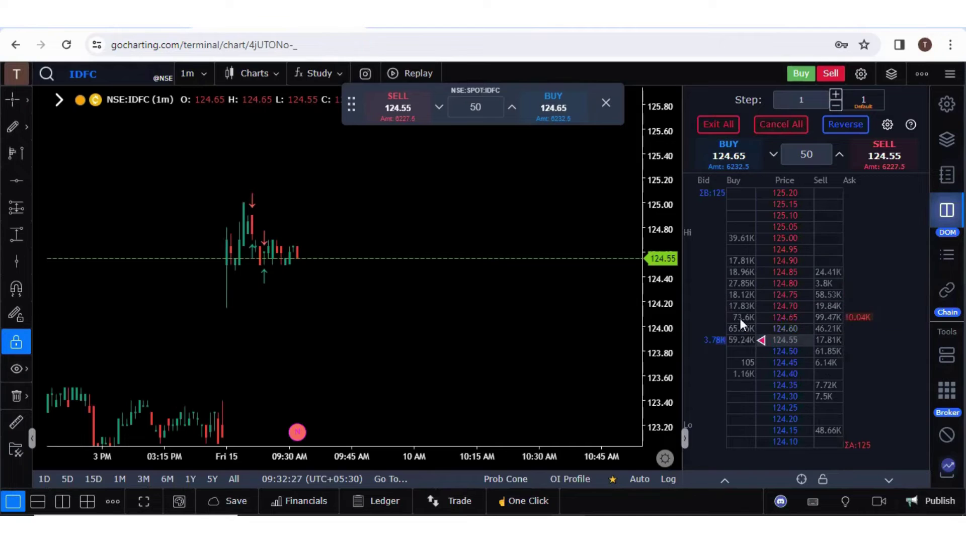
left_click(910, 126)
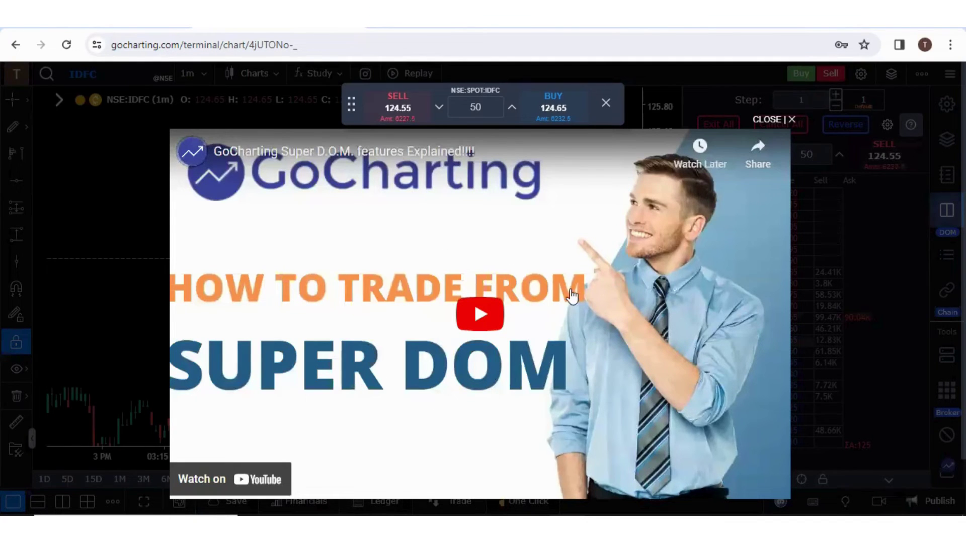
left_click(775, 120)
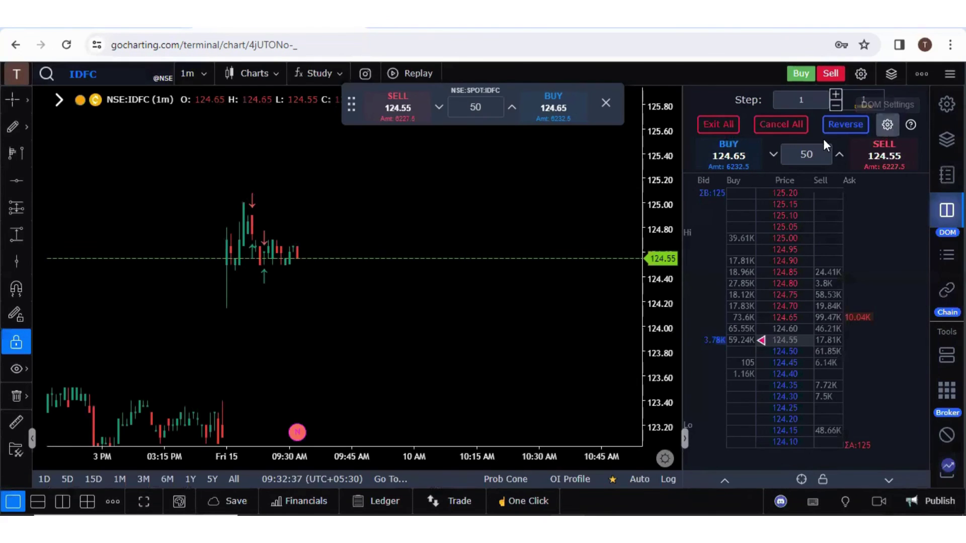